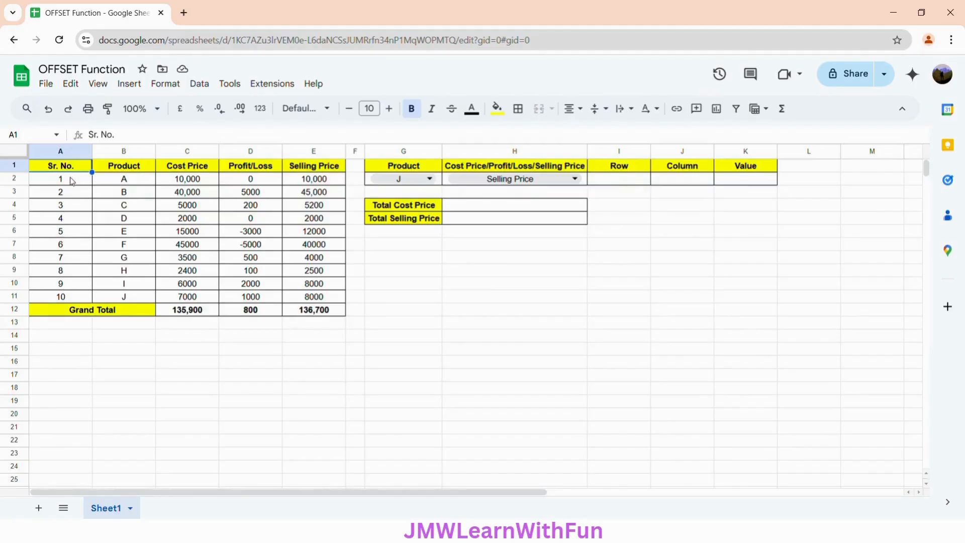
Review the source table's headers from Product to Selling Price and the grand total formula for selling price
{"action": "left_click", "coordinate": [129, 170]}
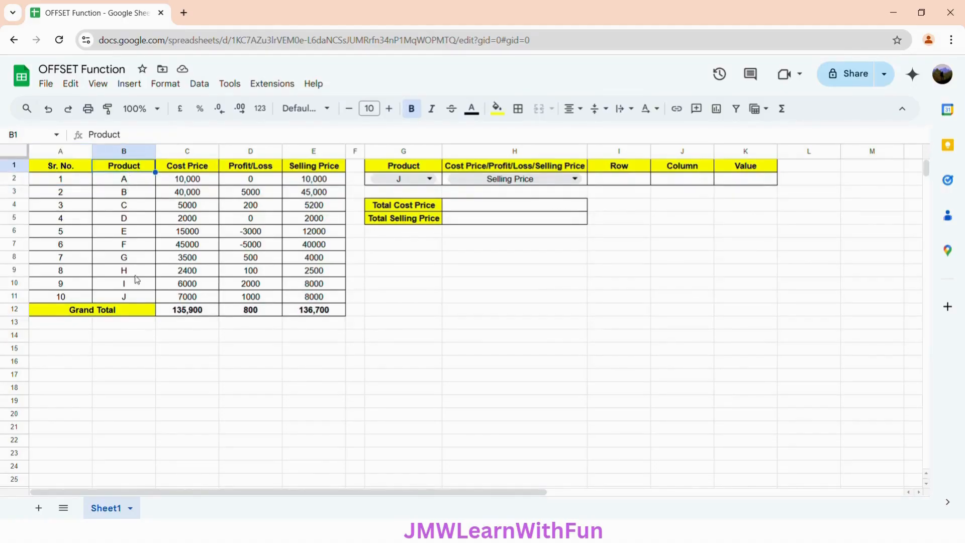
{"action": "left_click", "coordinate": [191, 170]}
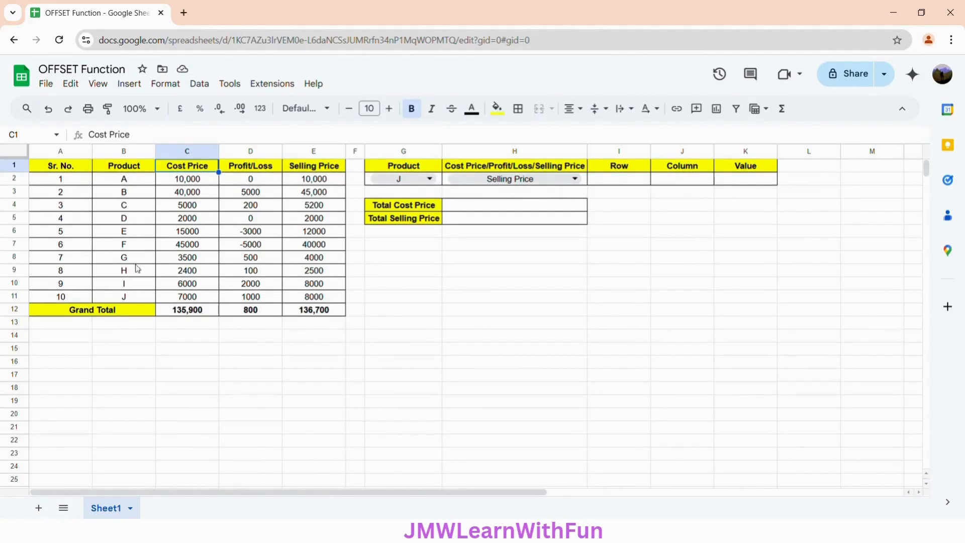
{"action": "left_click", "coordinate": [246, 169]}
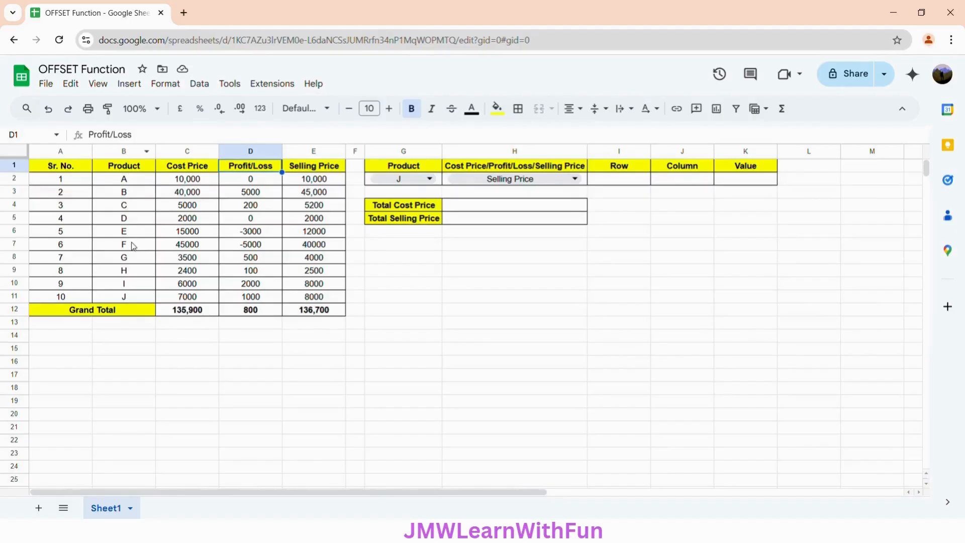
{"action": "left_click", "coordinate": [313, 169]}
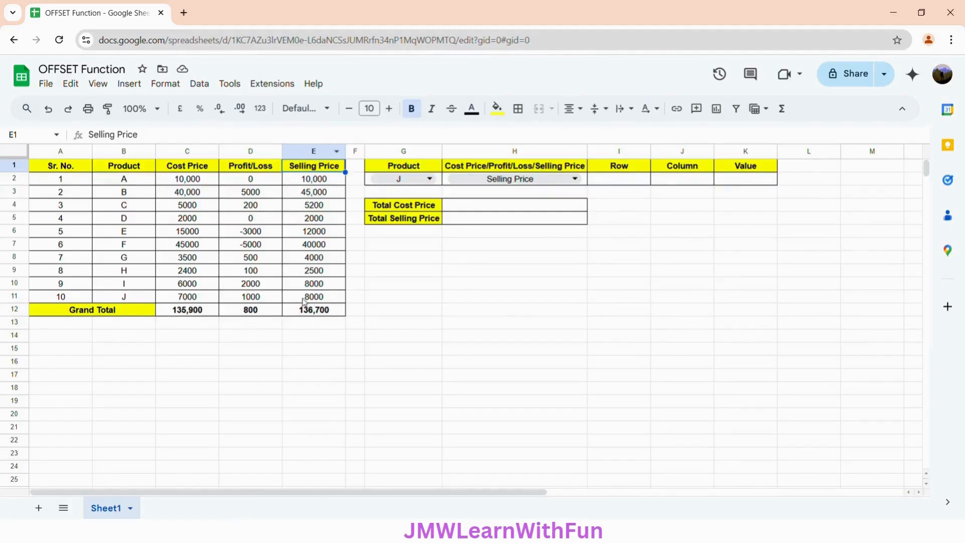
{"action": "left_click", "coordinate": [313, 310]}
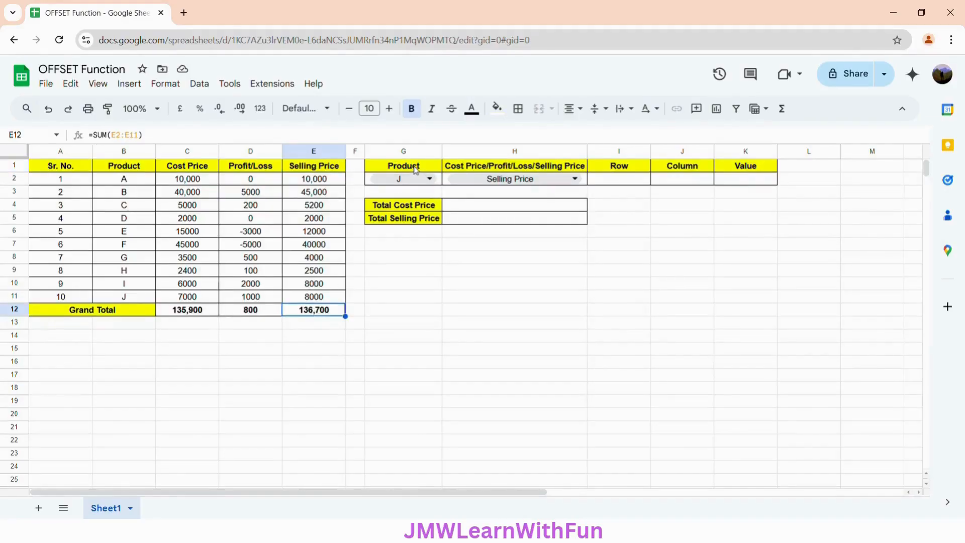
Choose product A in G2 and Cost Price in H2 as the lookup criteria
{"action": "left_click", "coordinate": [433, 183]}
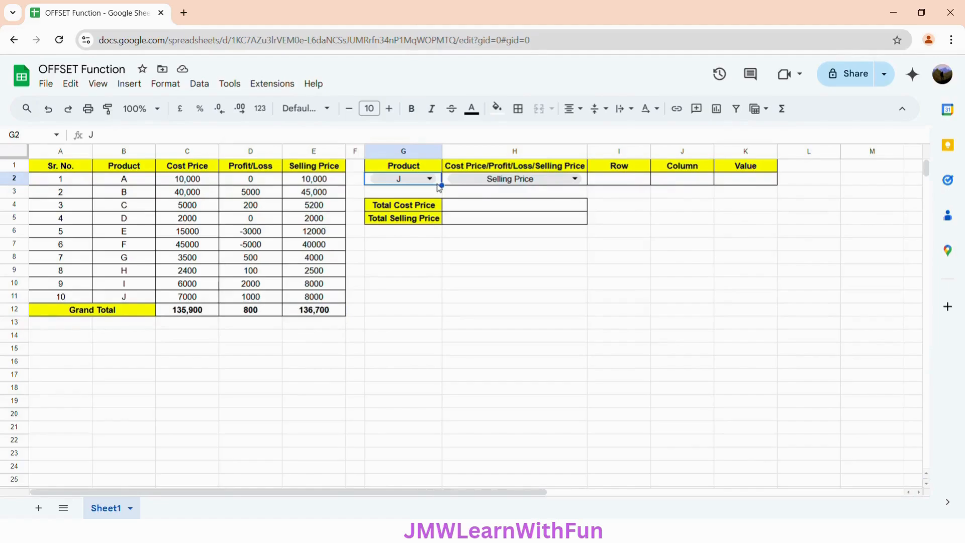
{"action": "left_click", "coordinate": [430, 182]}
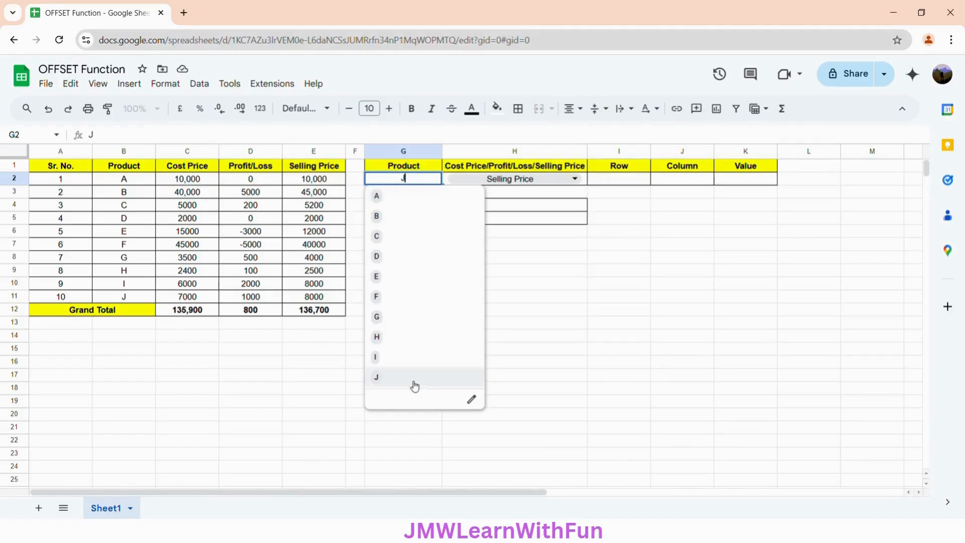
{"action": "left_click", "coordinate": [397, 198]}
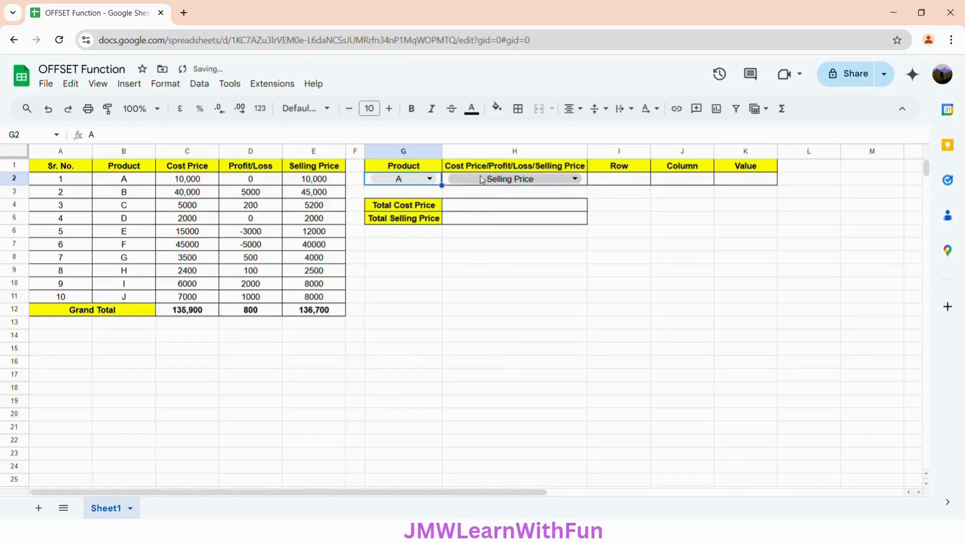
{"action": "left_click", "coordinate": [448, 184]}
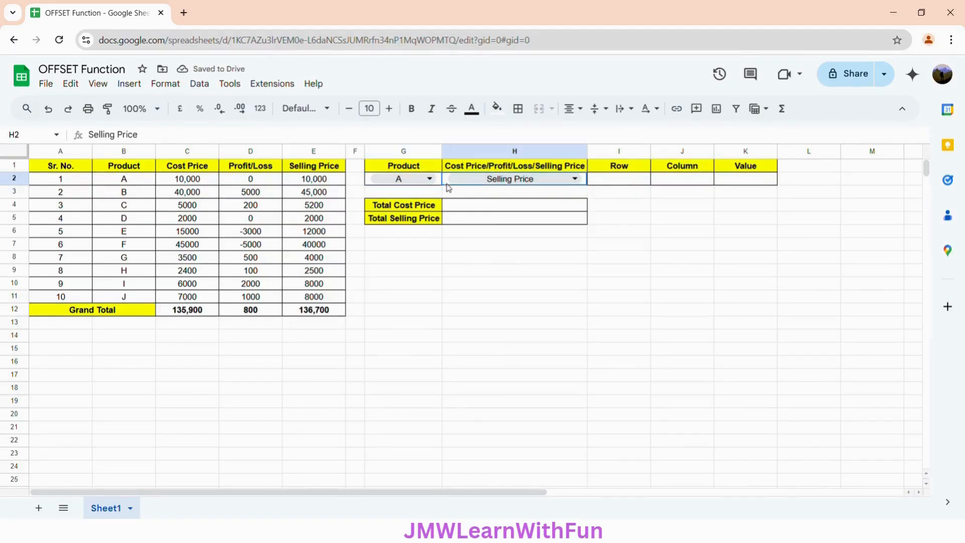
{"action": "left_click", "coordinate": [475, 181]}
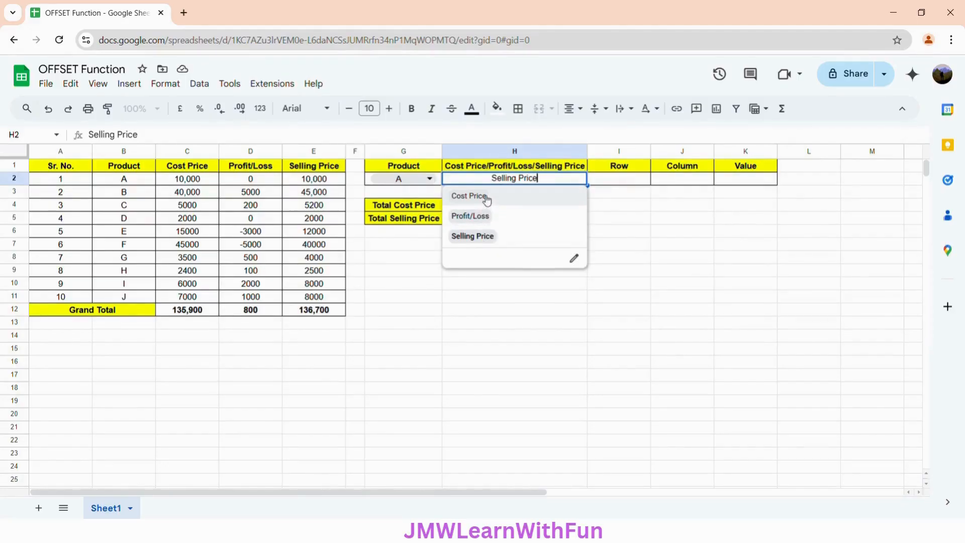
{"action": "left_click", "coordinate": [469, 196]}
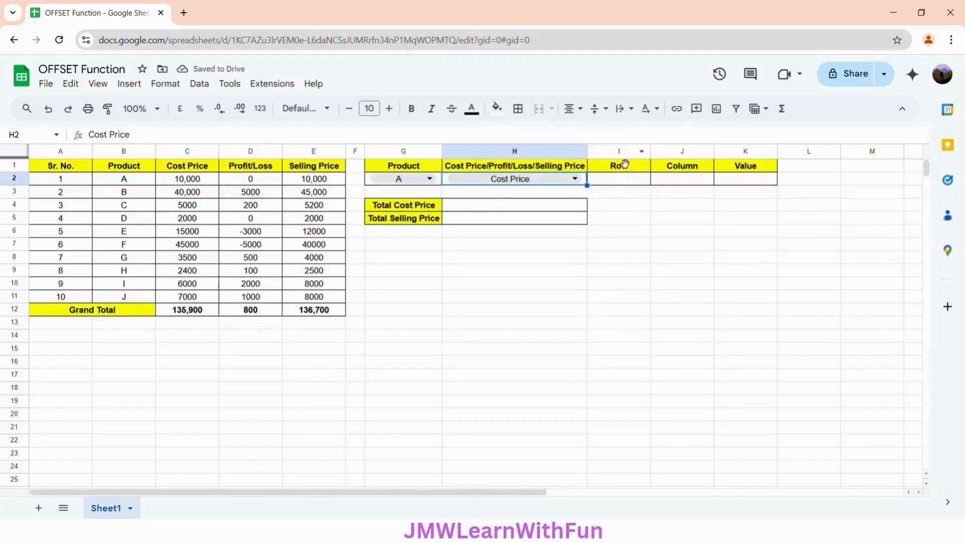
Examine the empty Row, Column and Value cells and the Total Cost Price and Total Selling Price cells
{"action": "left_click", "coordinate": [622, 178]}
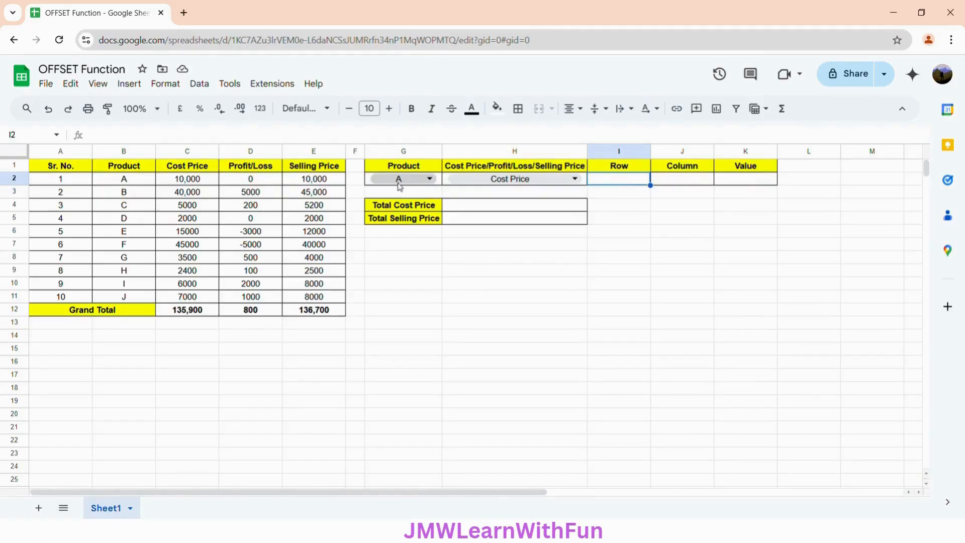
{"action": "left_click", "coordinate": [684, 183]}
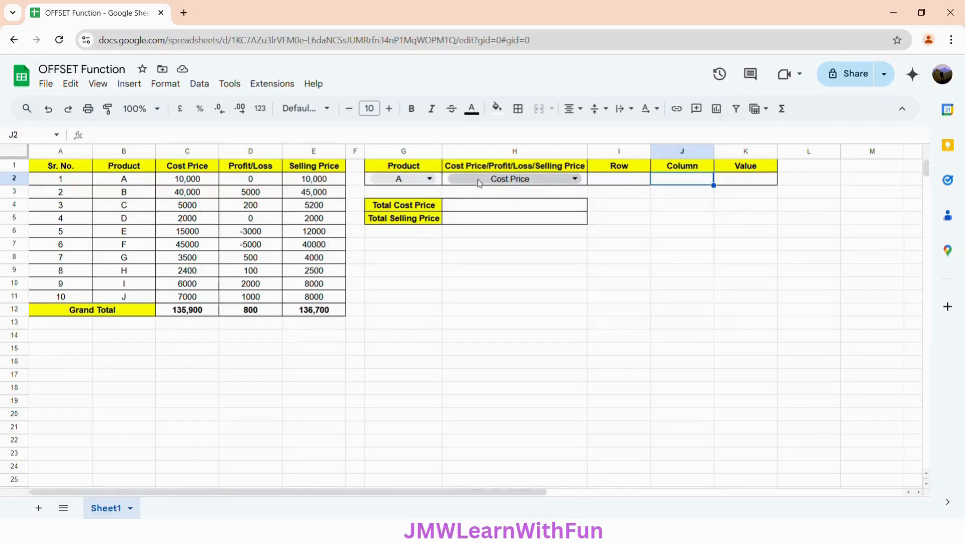
{"action": "left_click", "coordinate": [752, 184]}
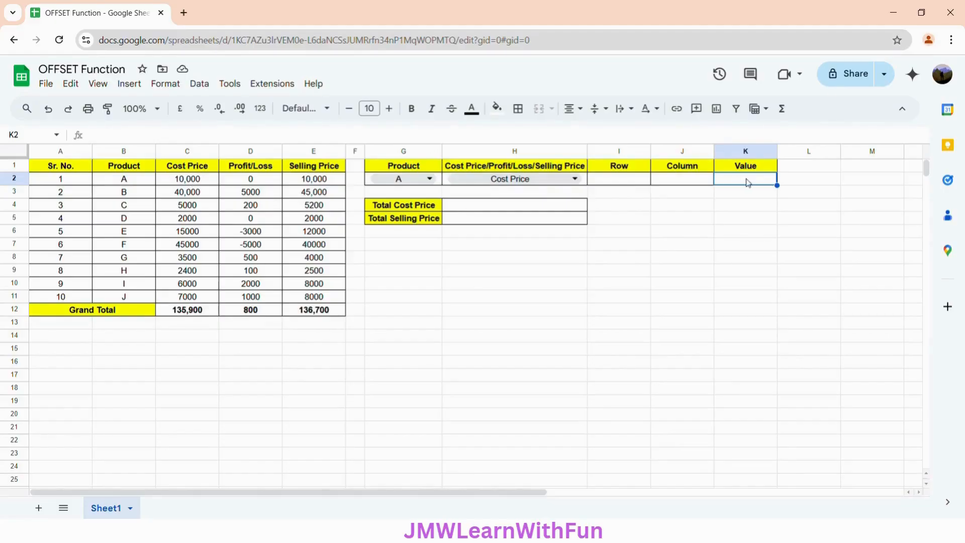
{"action": "left_click", "coordinate": [413, 207]}
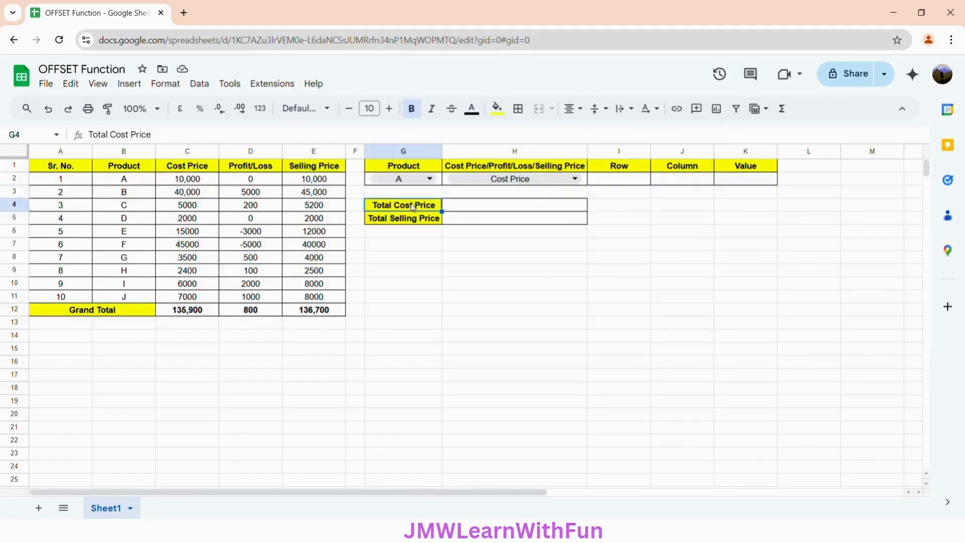
{"action": "left_click", "coordinate": [419, 221]}
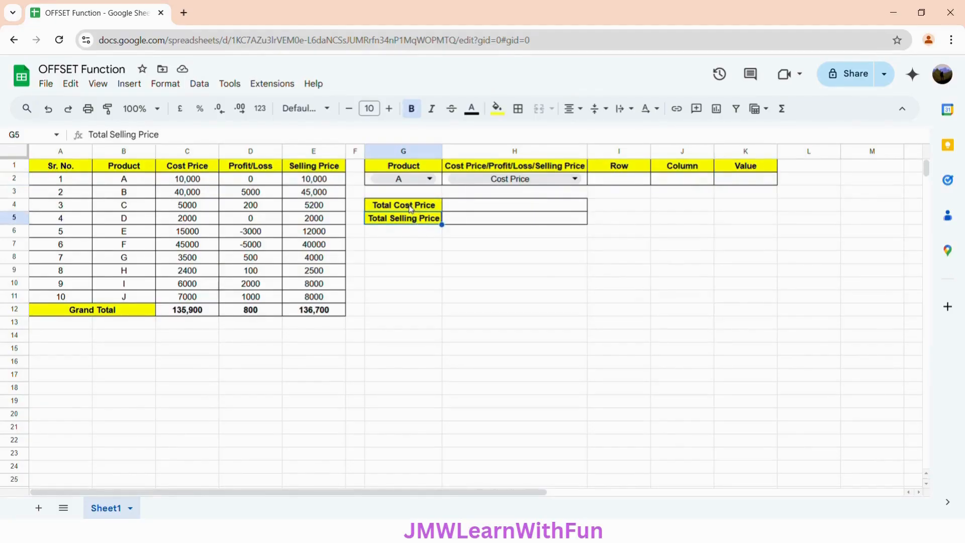
{"action": "left_click", "coordinate": [411, 208]}
{"action": "left_click", "coordinate": [420, 223]}
{"action": "left_click", "coordinate": [462, 210]}
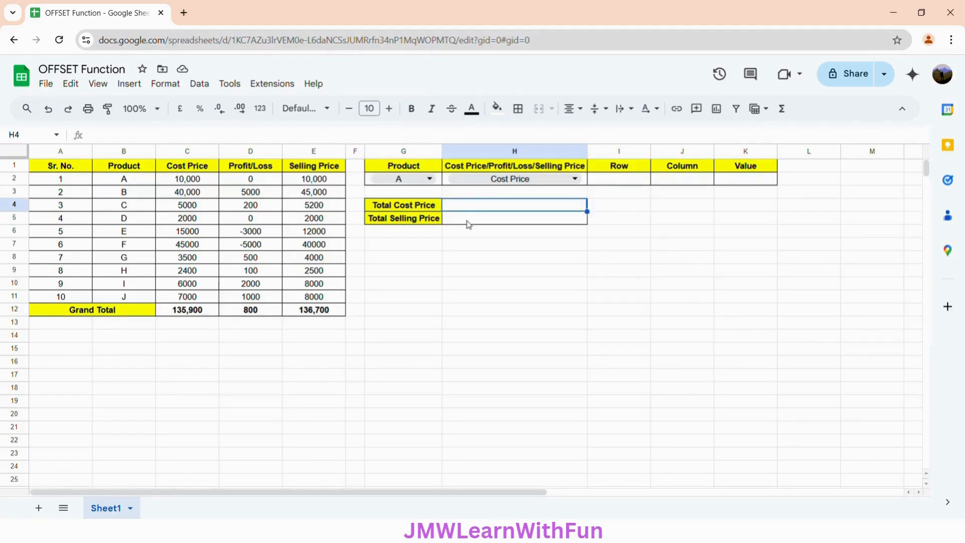
{"action": "left_click", "coordinate": [469, 224]}
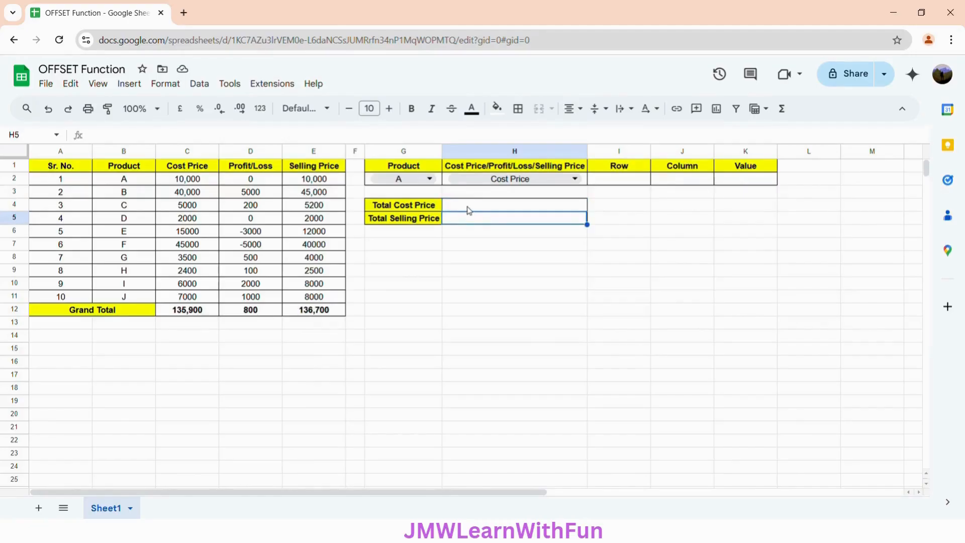
{"action": "left_click", "coordinate": [468, 207]}
{"action": "left_click", "coordinate": [472, 219]}
Enter =MATCH(G2,B2:B11,0) in I2 to find the selected product's row position
{"action": "left_click", "coordinate": [622, 181]}
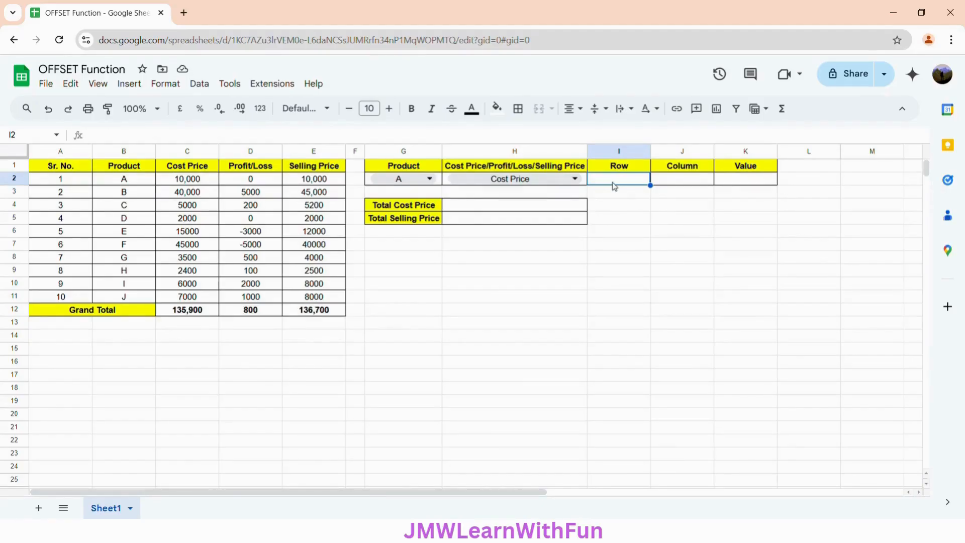
{"action": "type", "text": "="}
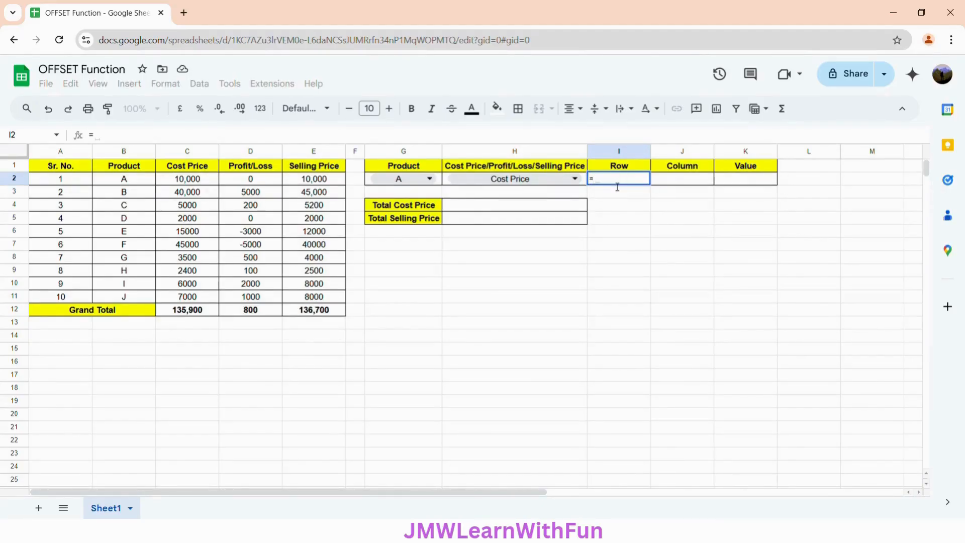
{"action": "type", "text": "MATCH"}
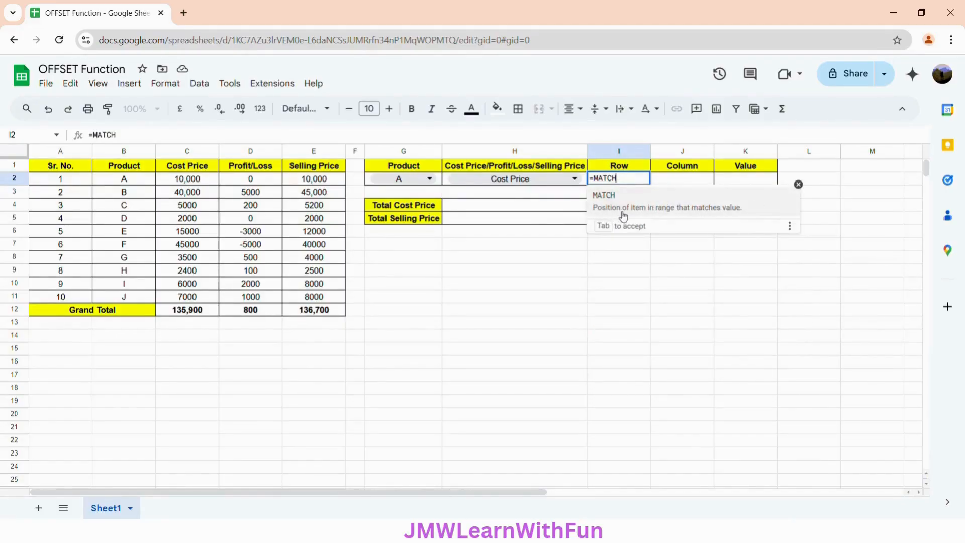
{"action": "left_click", "coordinate": [721, 213]}
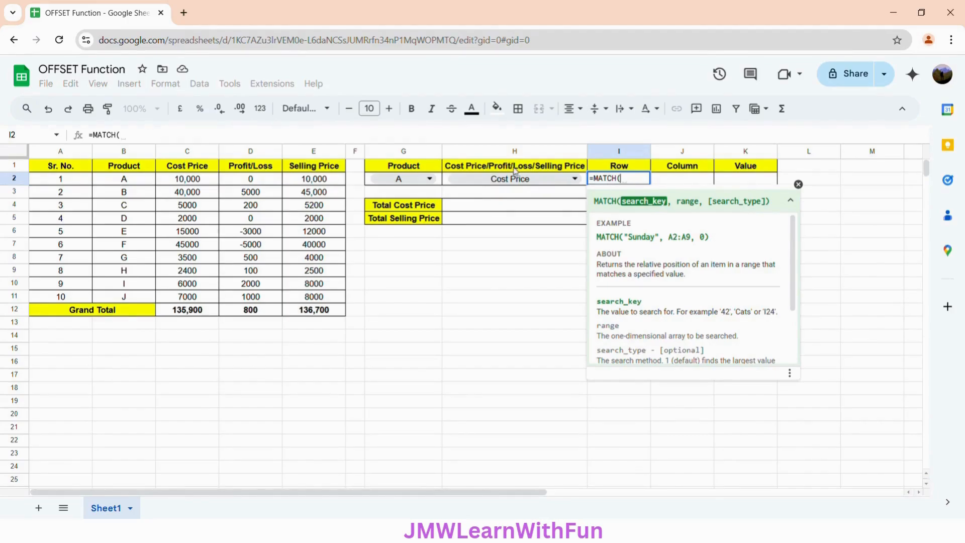
{"action": "left_click", "coordinate": [440, 183]}
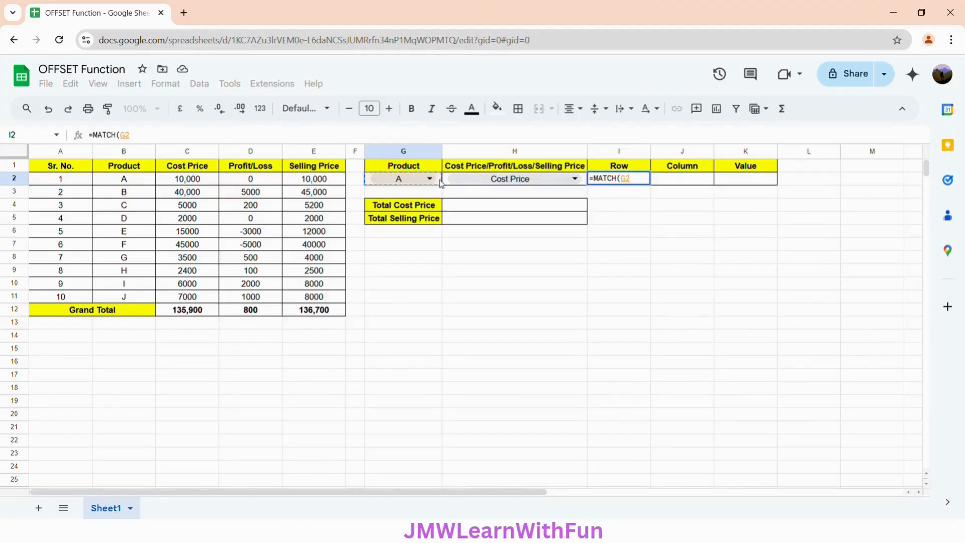
{"action": "type", "text": ","}
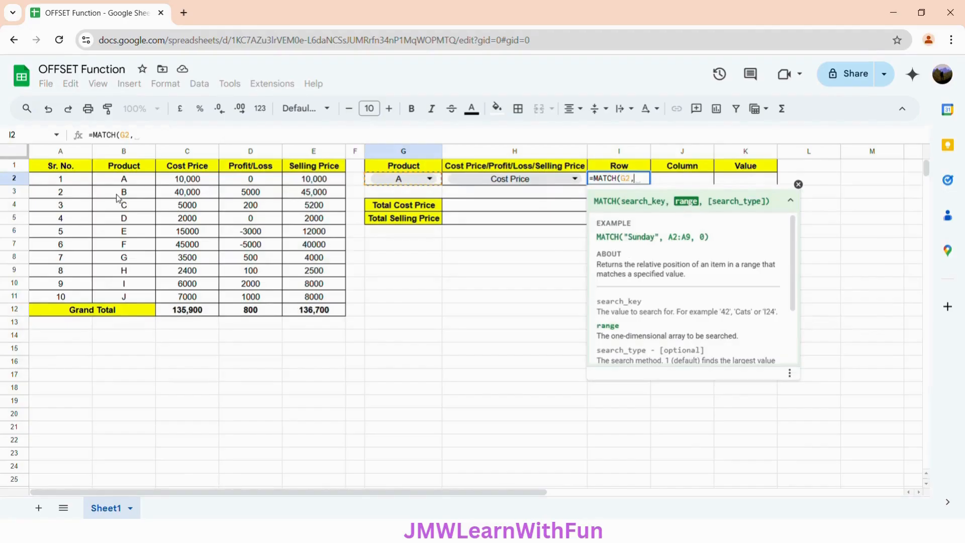
{"action": "left_click_drag", "start_coordinate": [126, 180], "coordinate": [134, 297]}
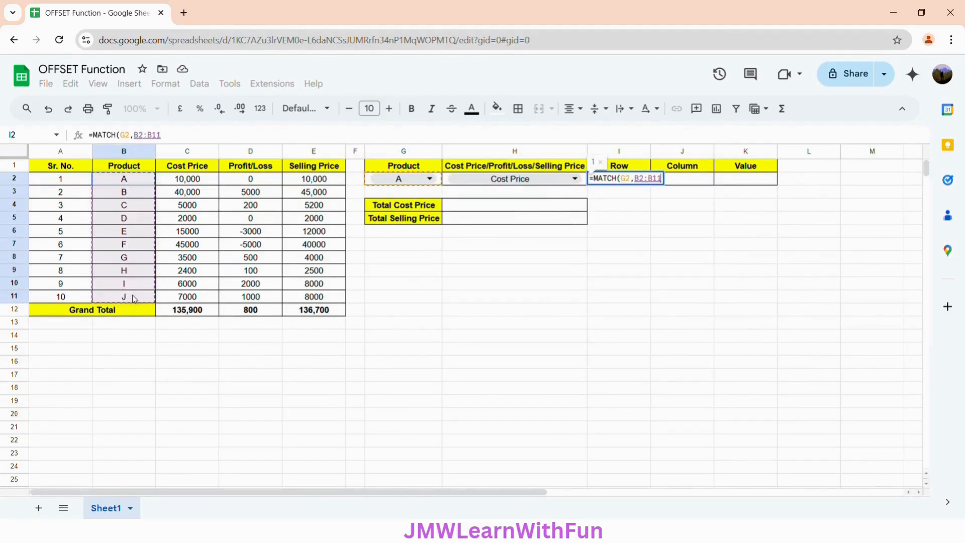
{"action": "type", "text": ","}
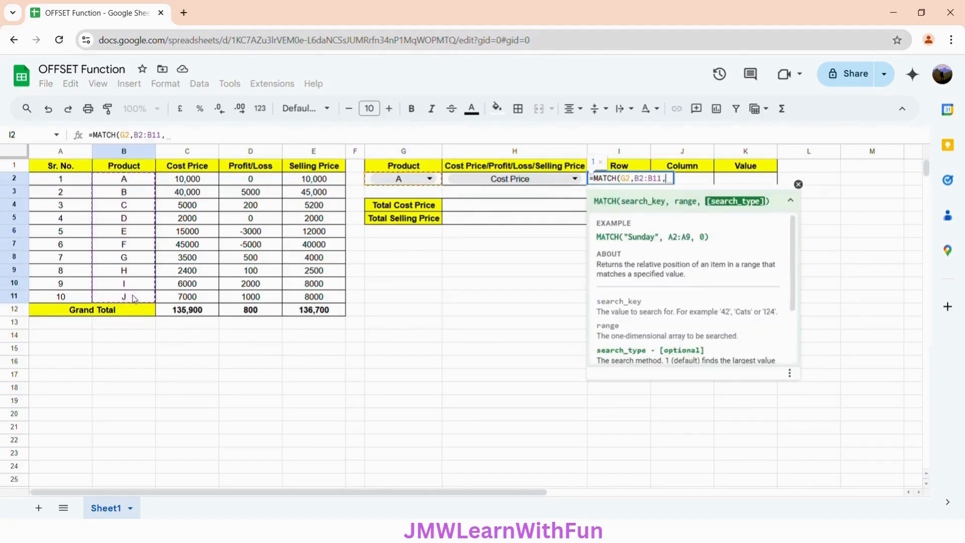
{"action": "type", "text": "0)"}
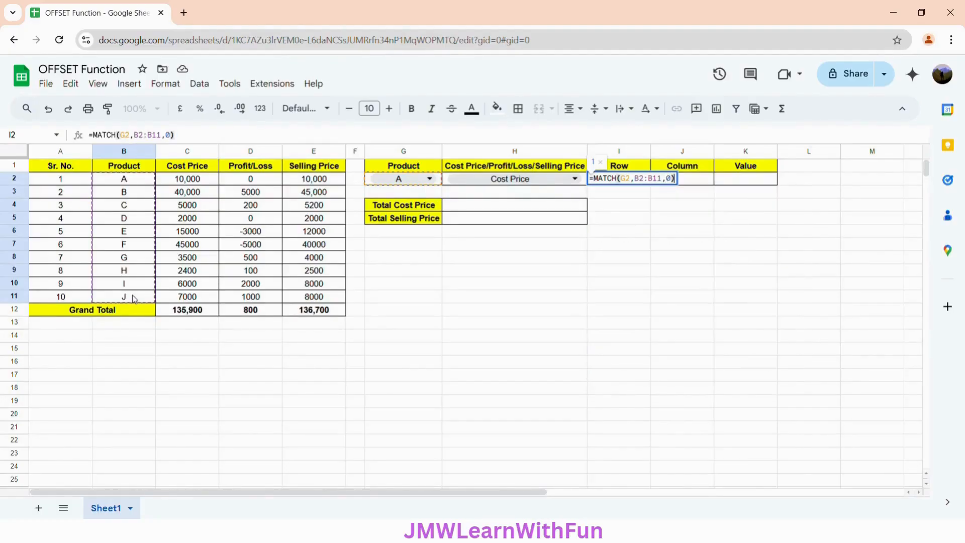
{"action": "key", "text": "Return"}
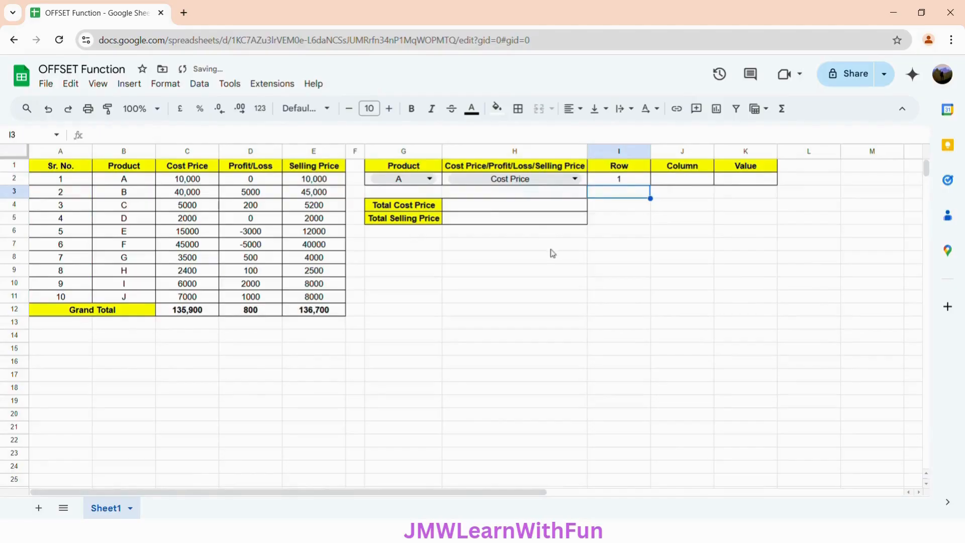
Test the Row formula in I2 by switching the product in G2 to B, to J and back to A
{"action": "left_click", "coordinate": [637, 182]}
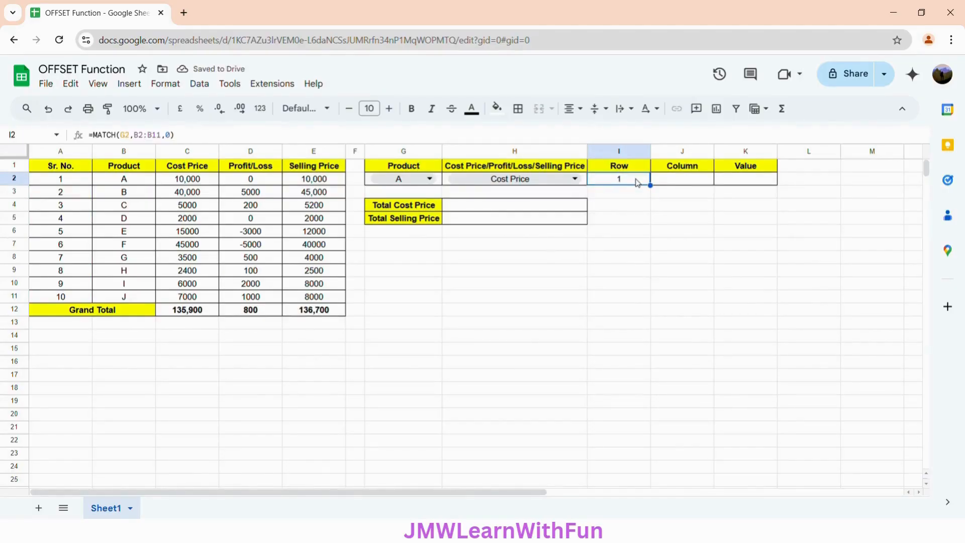
{"action": "left_click", "coordinate": [423, 179]}
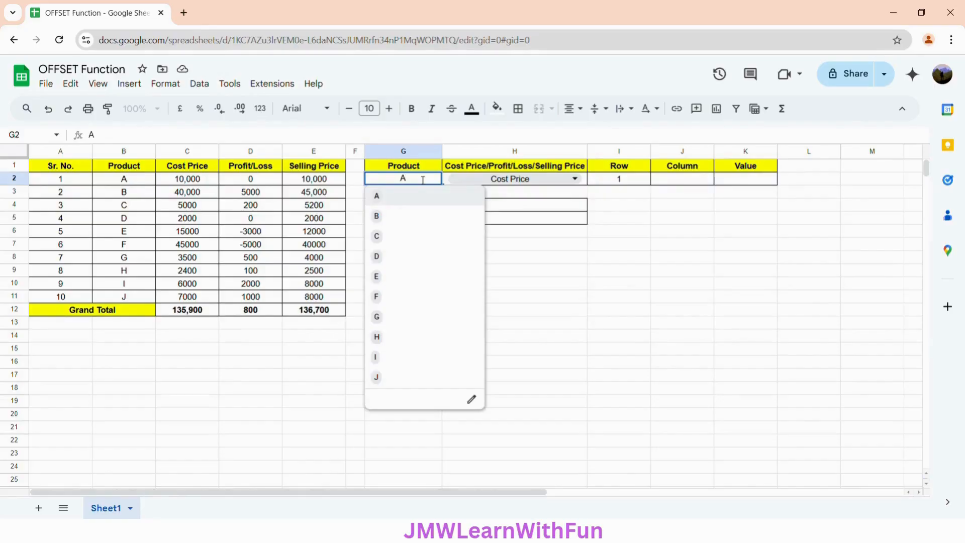
{"action": "left_click", "coordinate": [399, 224]}
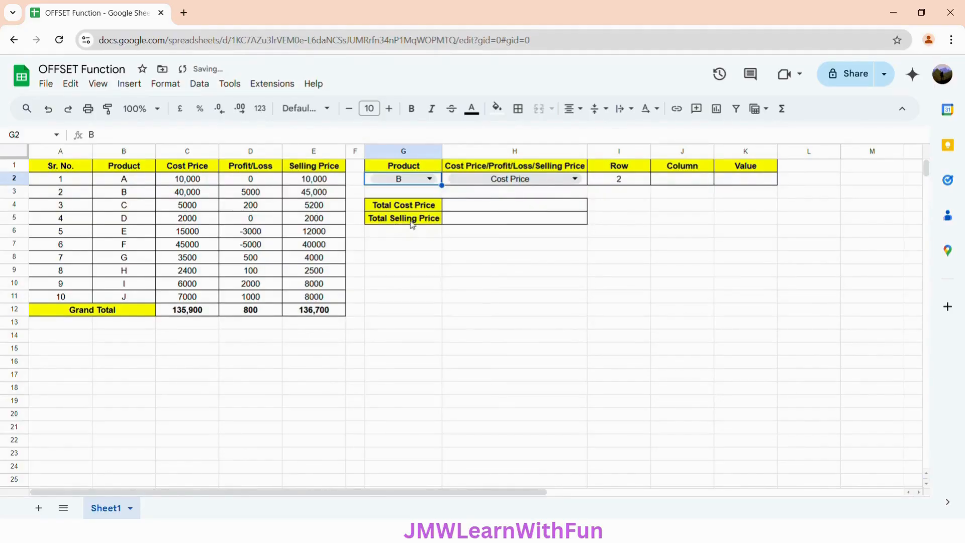
{"action": "left_click", "coordinate": [426, 181]}
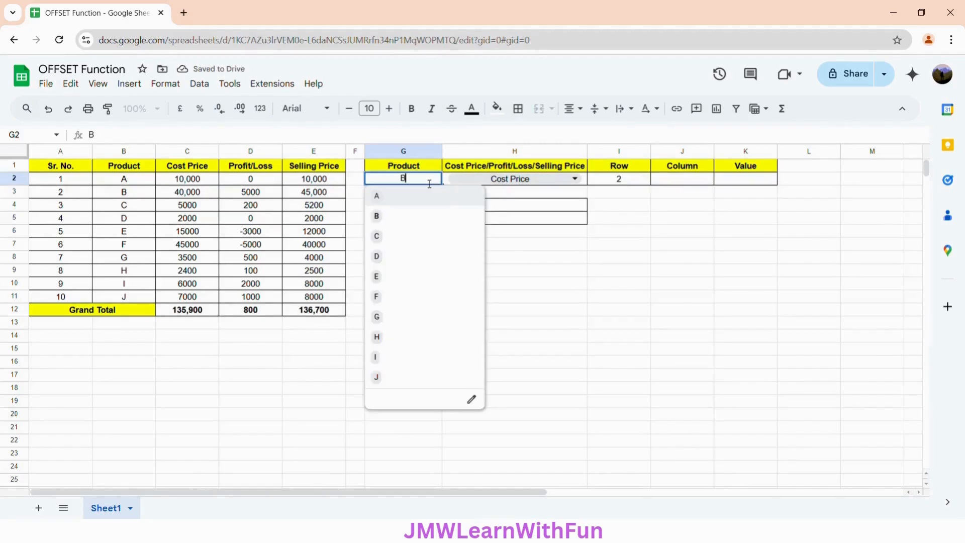
{"action": "left_click", "coordinate": [402, 381]}
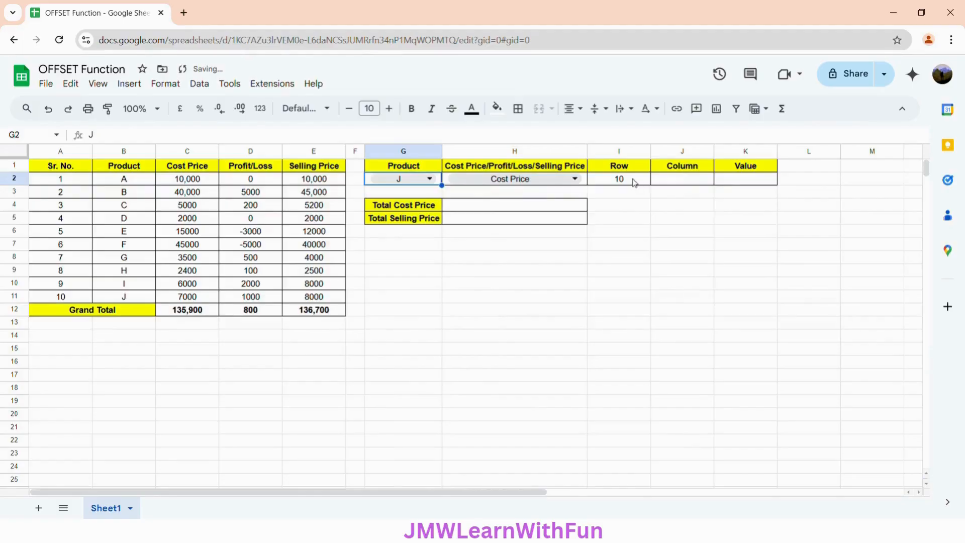
{"action": "left_click", "coordinate": [429, 179]}
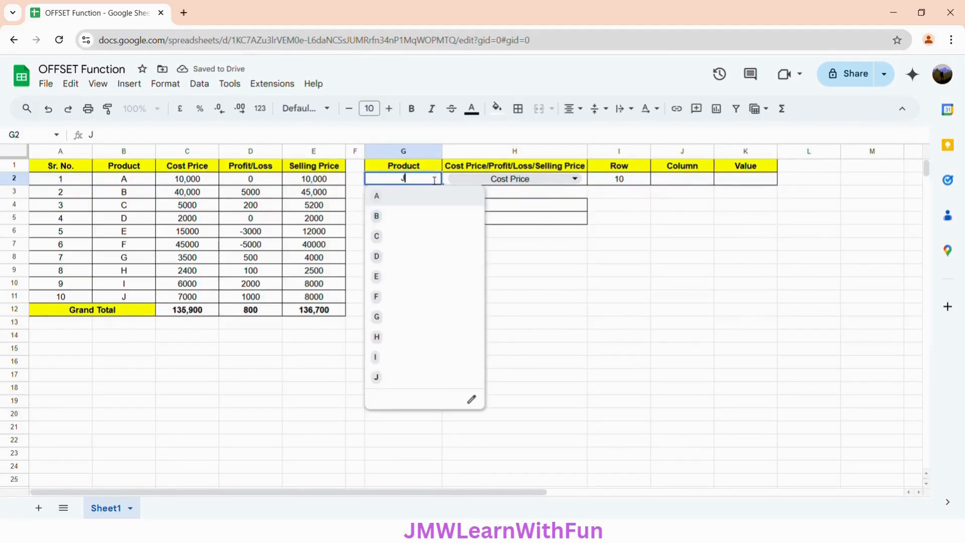
{"action": "left_click", "coordinate": [410, 201]}
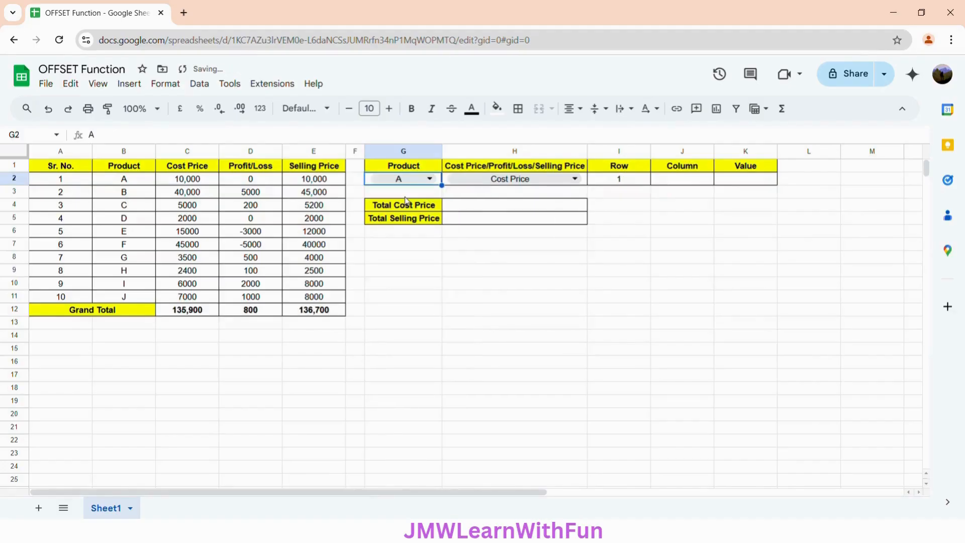
Enter =MATCH(H2,C1:E1,0) in J2 to find the column position of the selected price type
{"action": "left_click", "coordinate": [677, 183]}
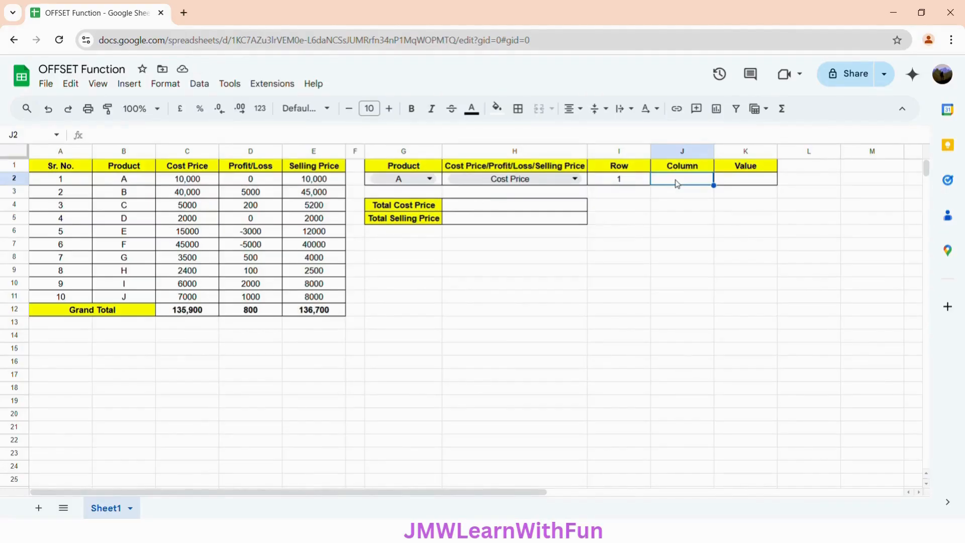
{"action": "type", "text": "=MAT"}
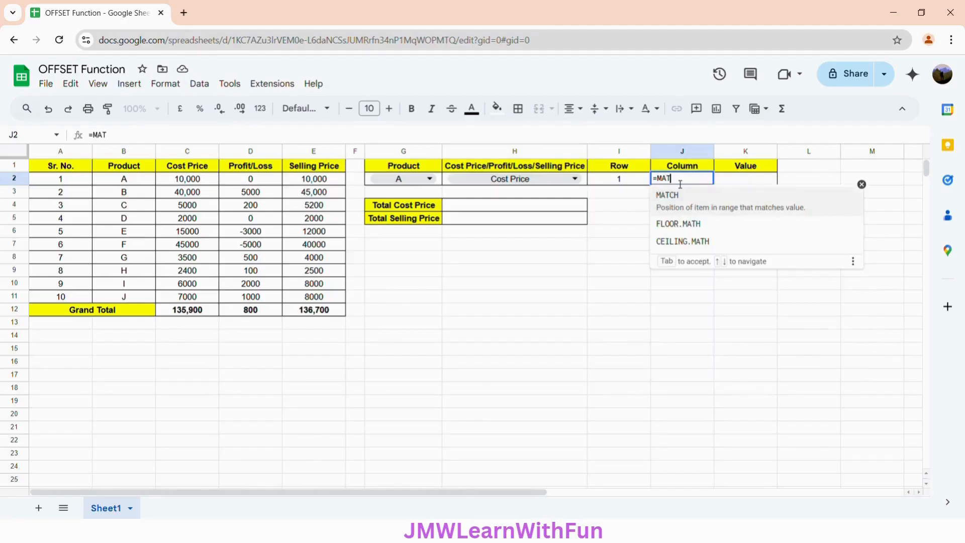
{"action": "type", "text": "CH("}
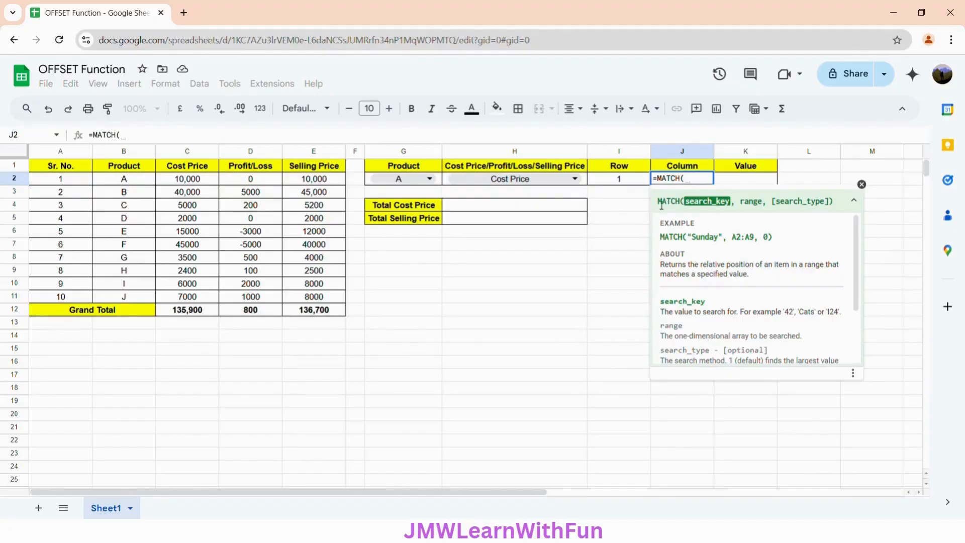
{"action": "left_click", "coordinate": [447, 184]}
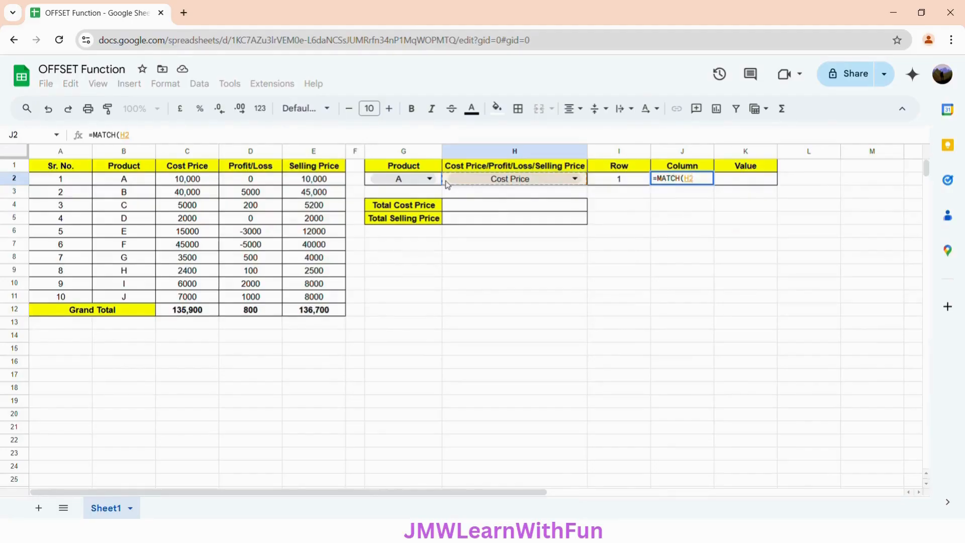
{"action": "type", "text": ","}
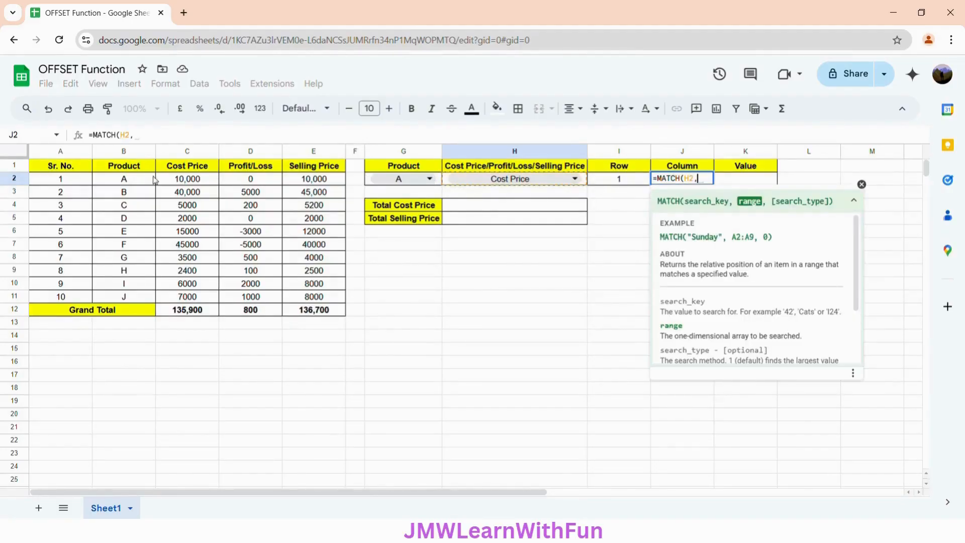
{"action": "left_click", "coordinate": [176, 167]}
{"action": "left_click_drag", "start_coordinate": [177, 170], "coordinate": [312, 168]}
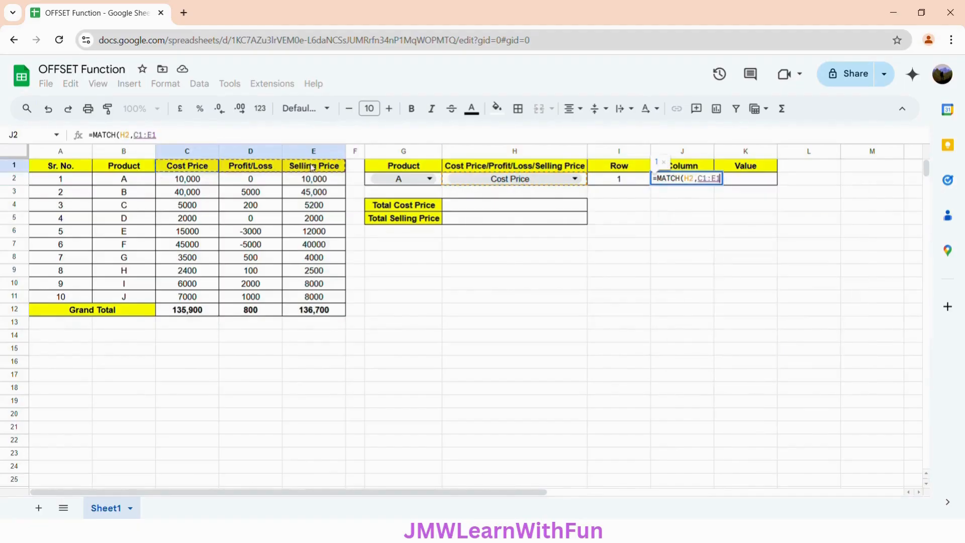
{"action": "type", "text": ","}
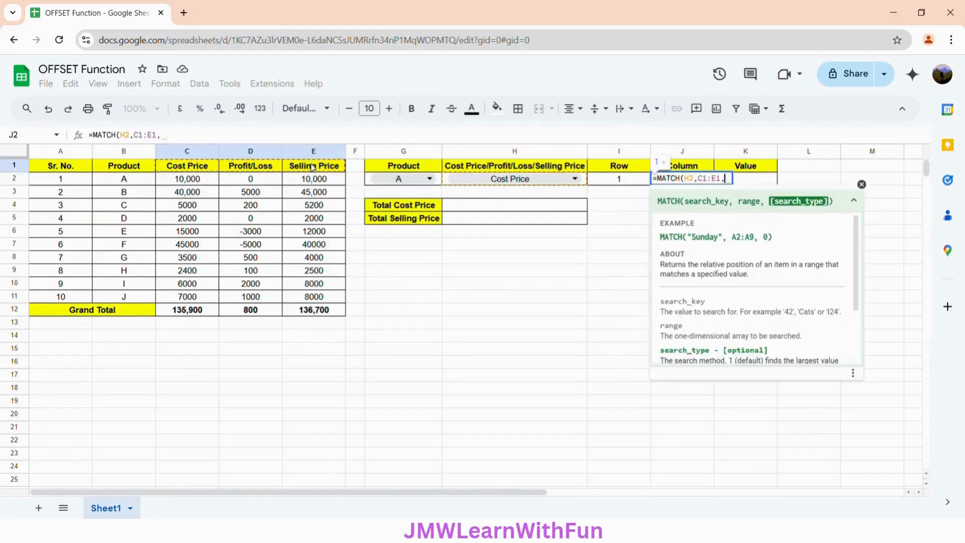
{"action": "type", "text": "0"}
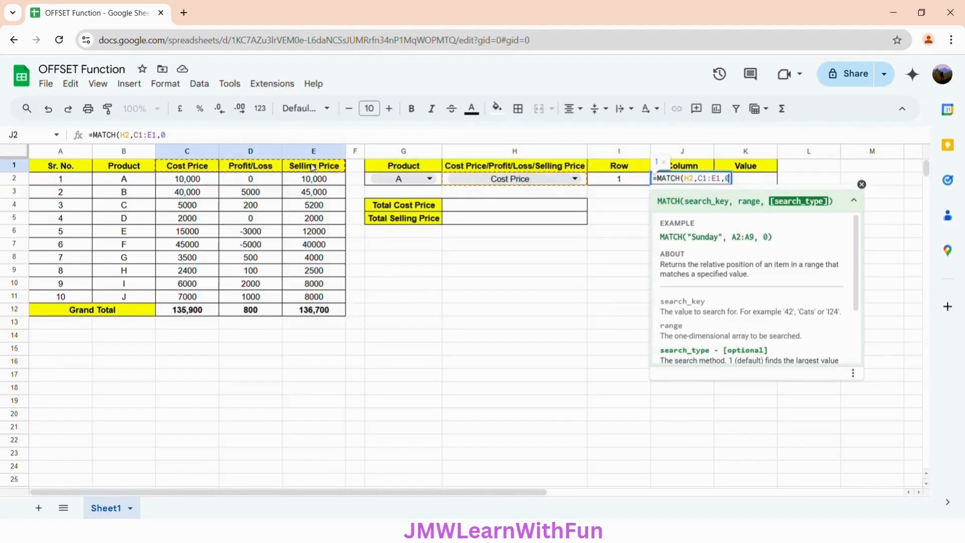
{"action": "key", "text": "Return"}
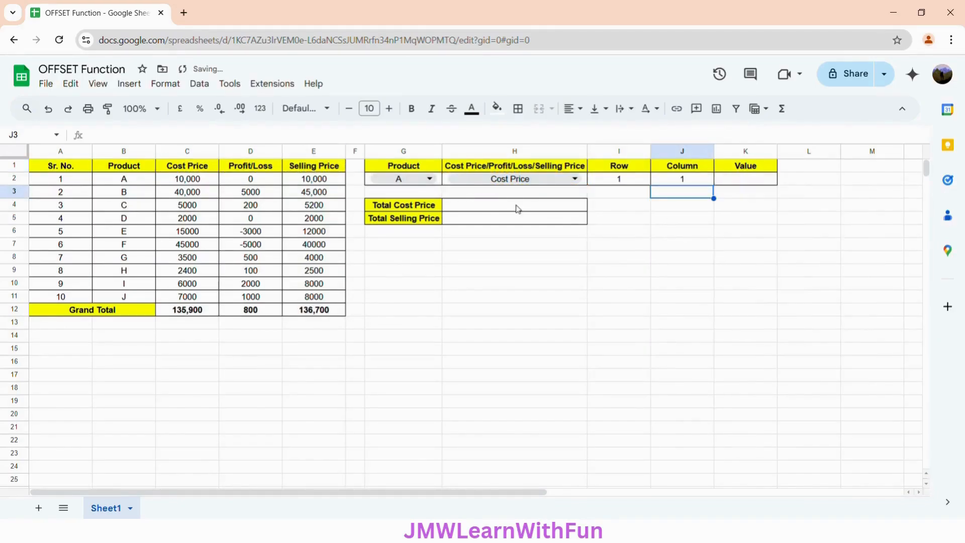
{"action": "left_click", "coordinate": [703, 180]}
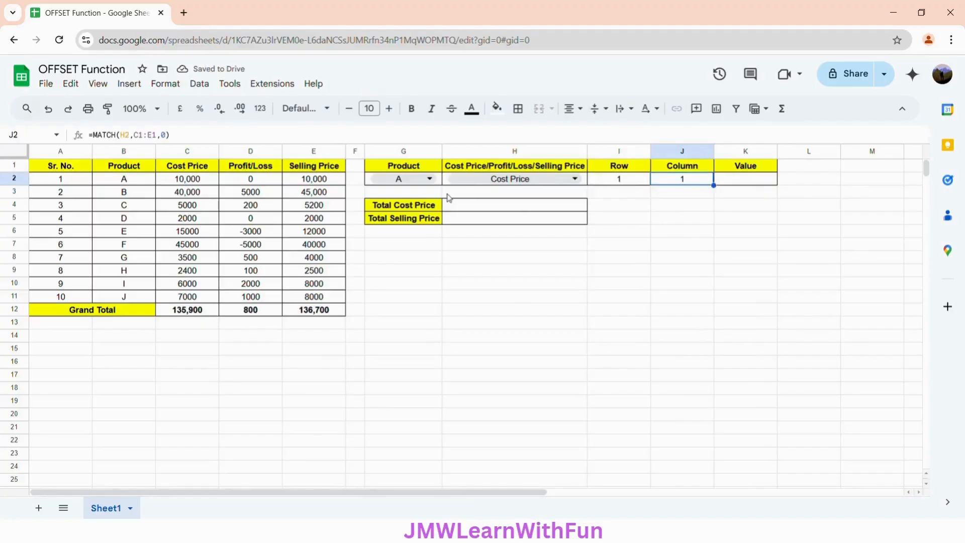
Test the Column formula in J2 by switching H2 to Profit/Loss, to Selling Price and back to Cost Price
{"action": "left_click", "coordinate": [537, 181]}
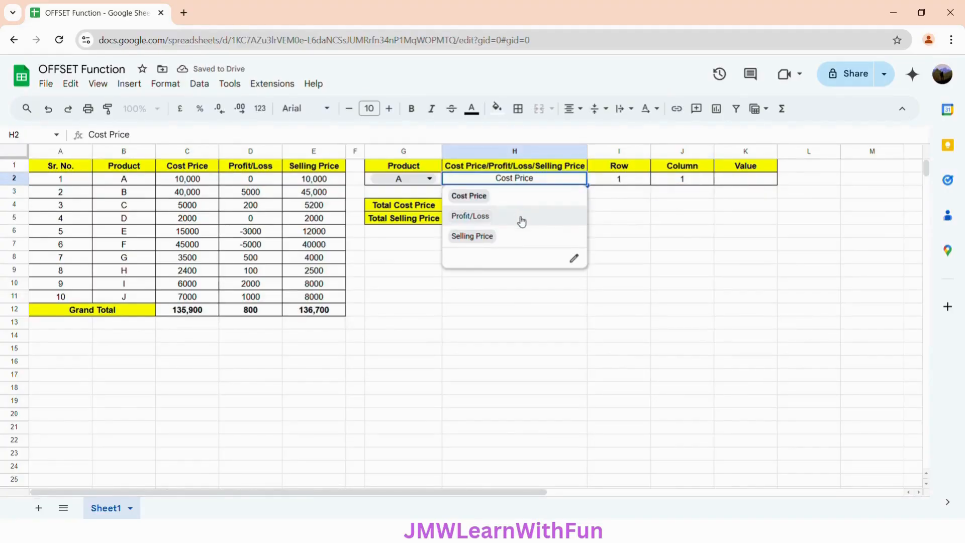
{"action": "left_click", "coordinate": [520, 217]}
{"action": "double_click", "coordinate": [554, 182]}
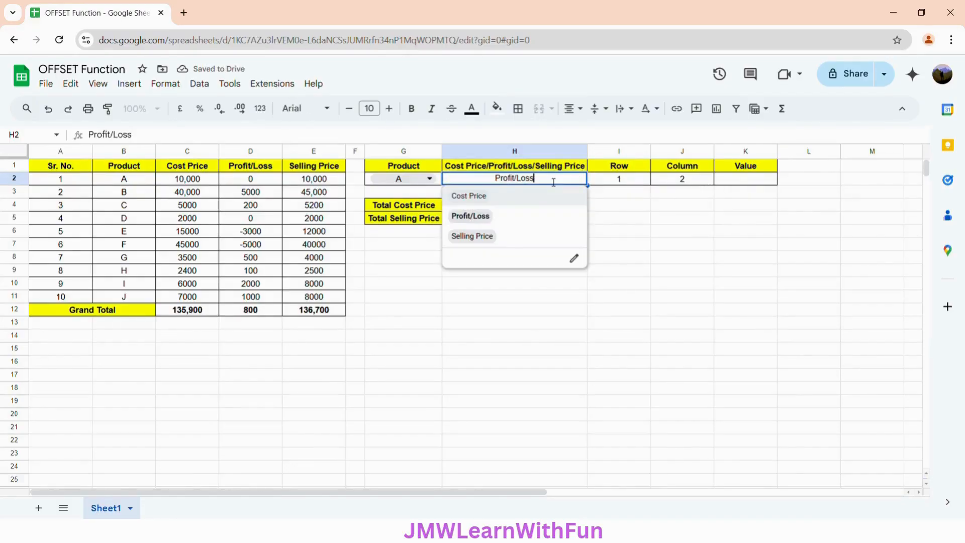
{"action": "left_click", "coordinate": [520, 237]}
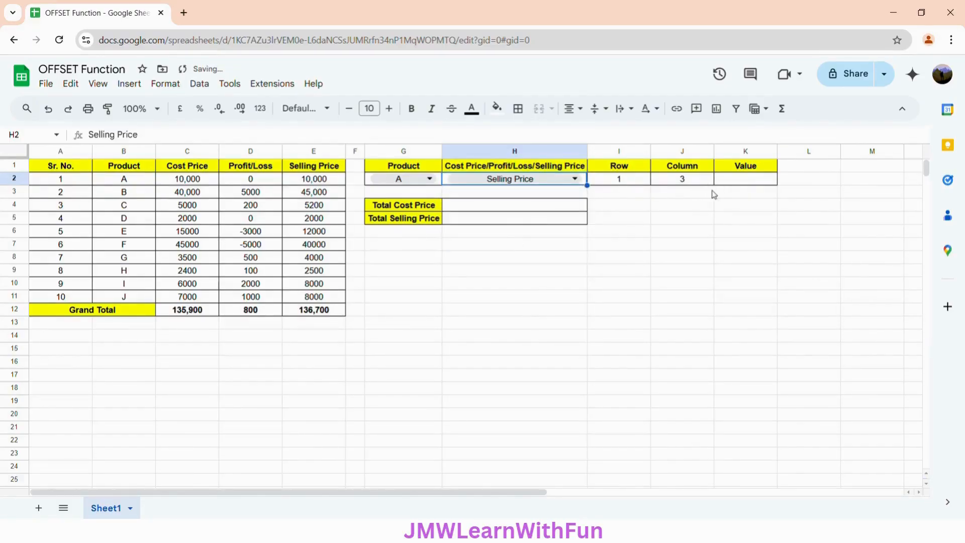
{"action": "left_click", "coordinate": [535, 182]}
{"action": "left_click", "coordinate": [524, 198]}
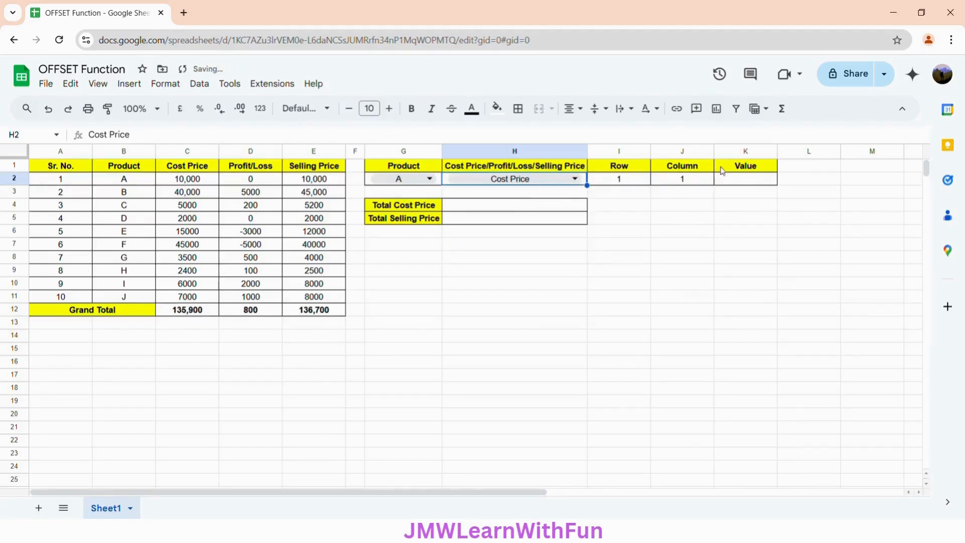
Enter =OFFSET(B1,I2,J2) in K2 to return the value for the selected product and price type
{"action": "left_click", "coordinate": [751, 184]}
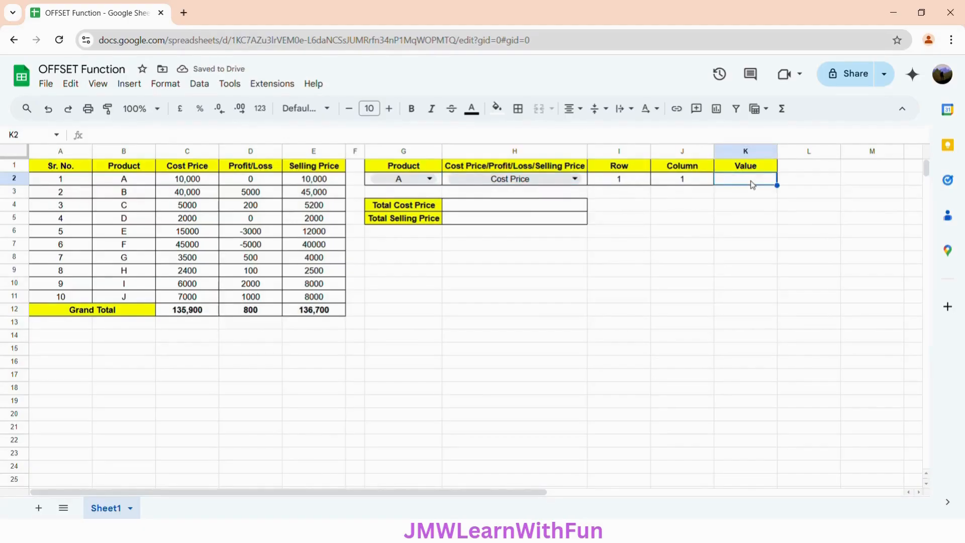
{"action": "type", "text": "="}
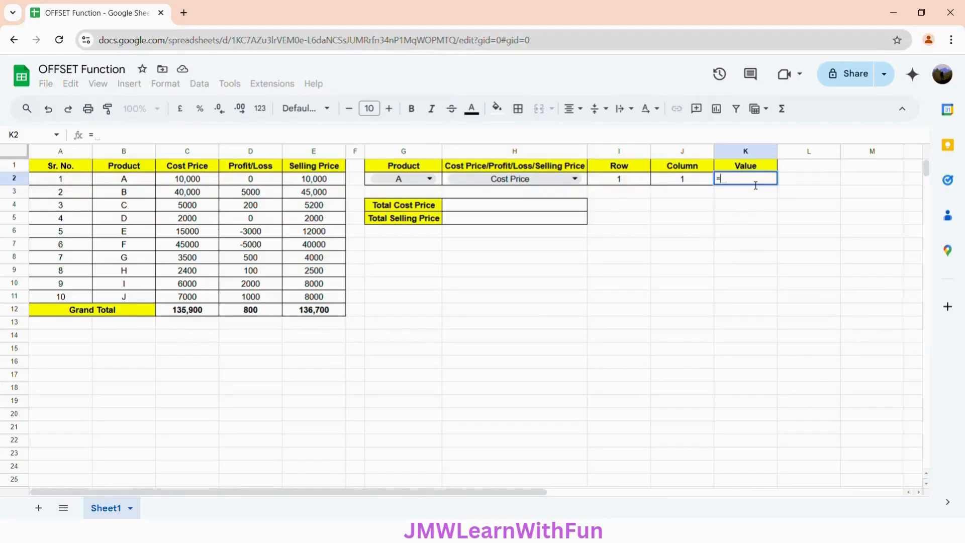
{"action": "type", "text": "OFFSET"}
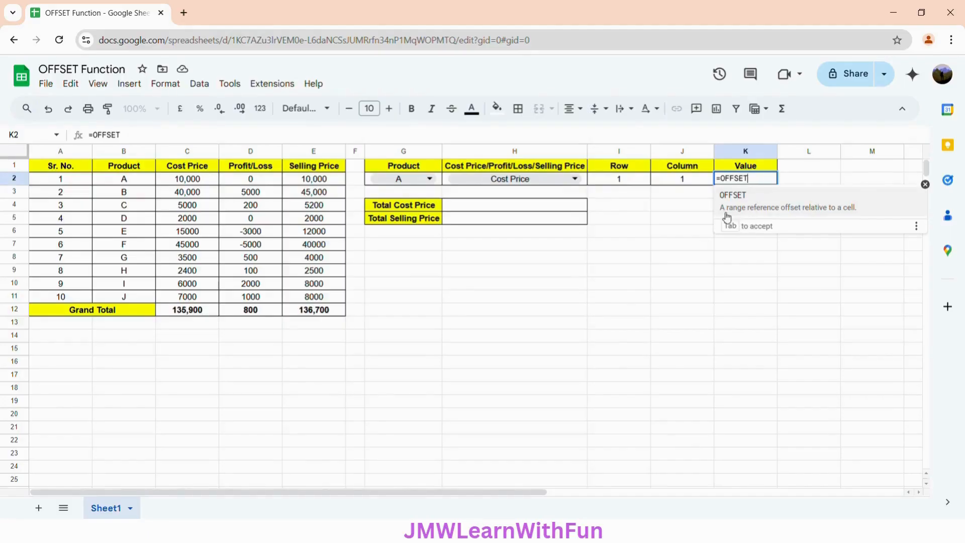
{"action": "left_click", "coordinate": [837, 215]}
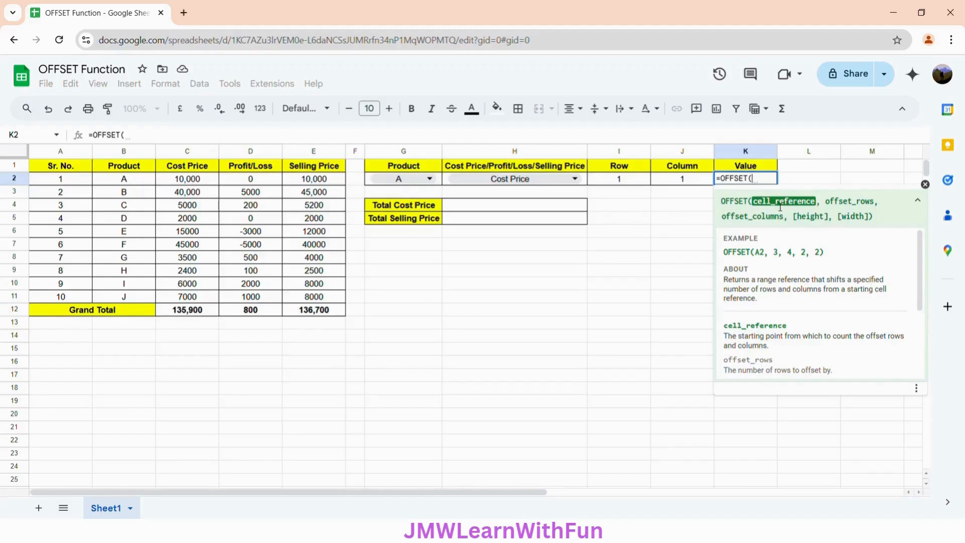
{"action": "type", "text": "B1"}
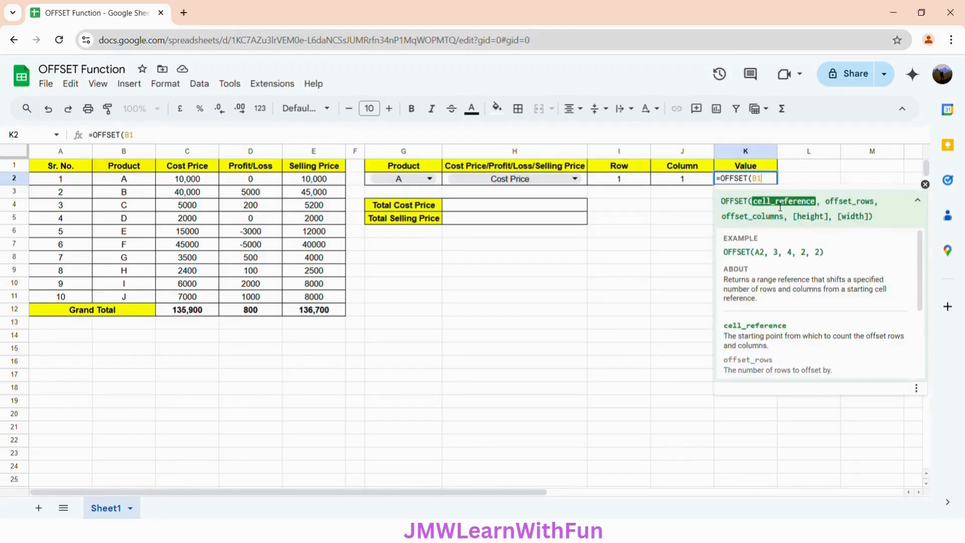
{"action": "type", "text": ","}
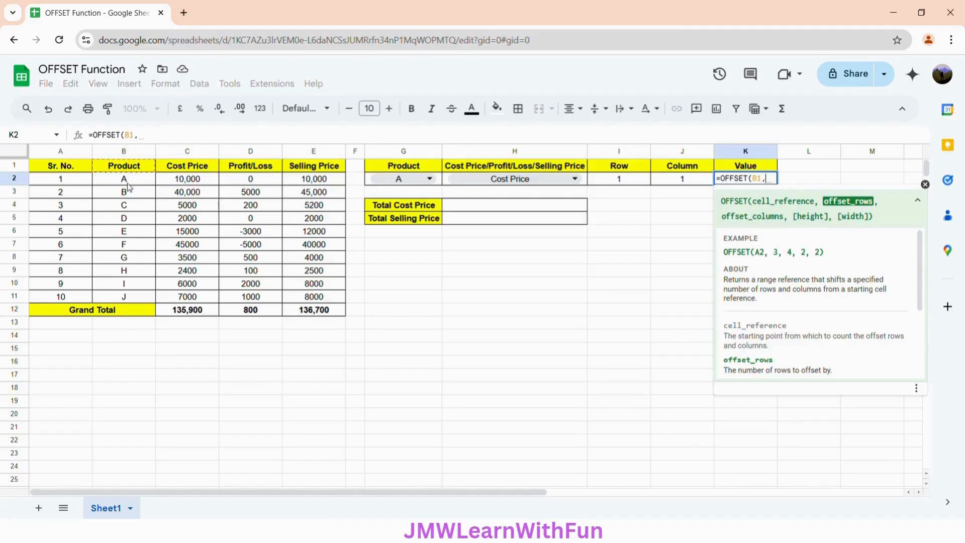
{"action": "left_click", "coordinate": [625, 182]}
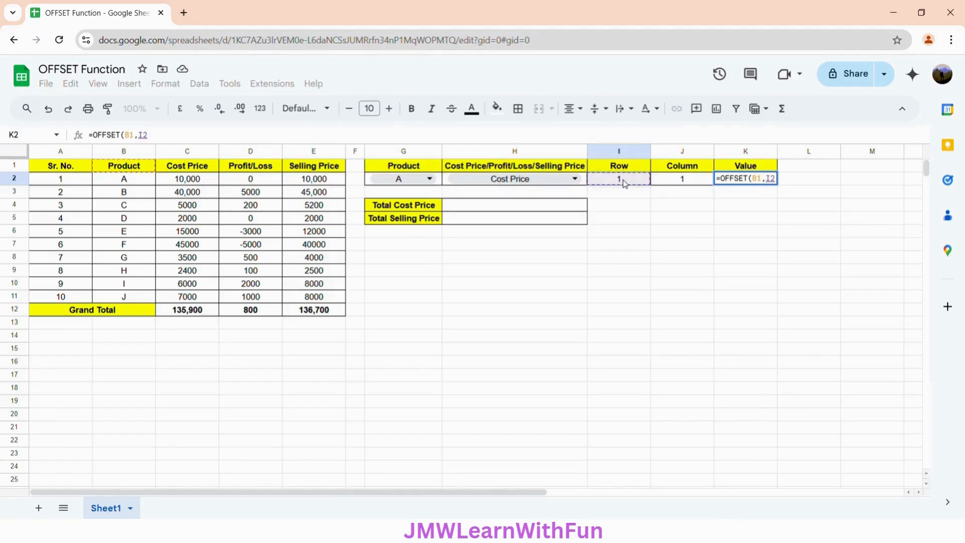
{"action": "type", "text": ","}
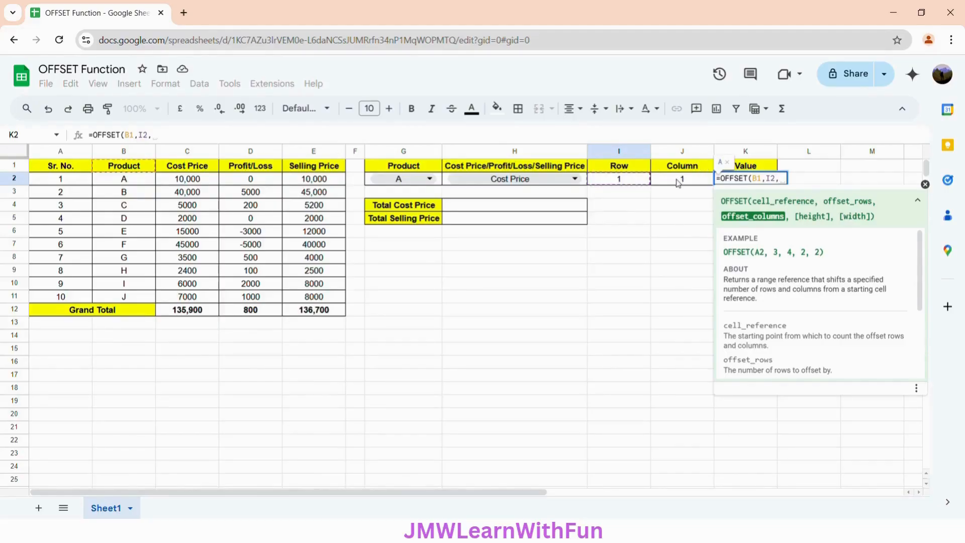
{"action": "left_click", "coordinate": [677, 184]}
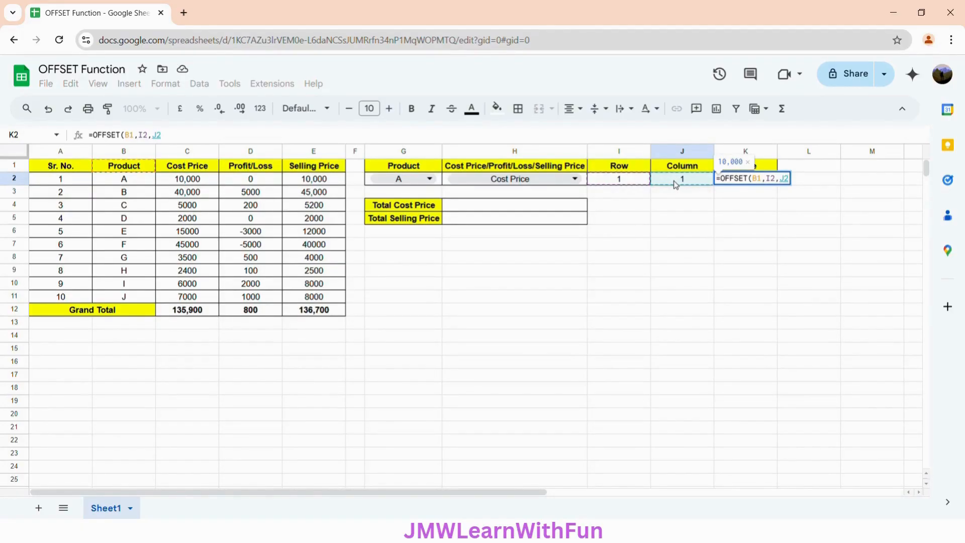
{"action": "type", "text": ")"}
{"action": "key", "text": "Return"}
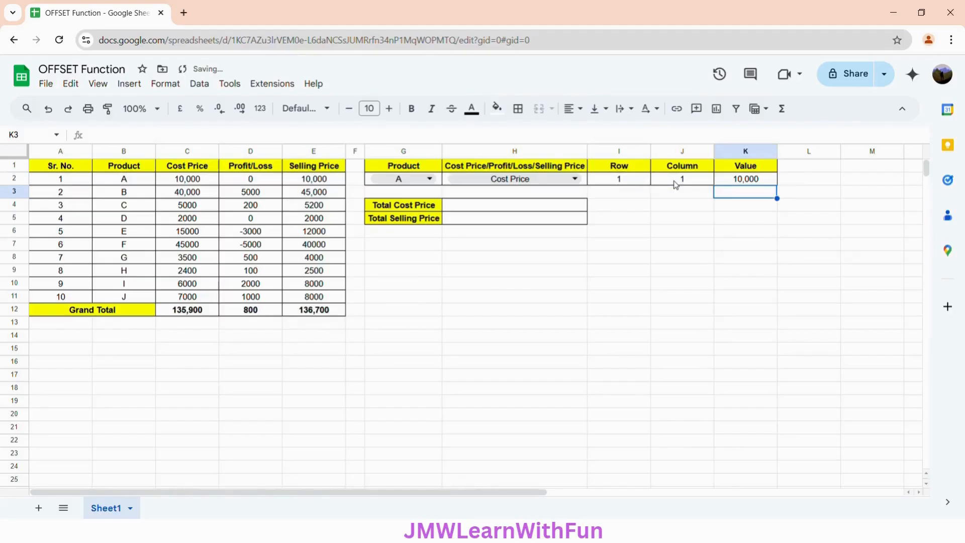
{"action": "left_click", "coordinate": [752, 183]}
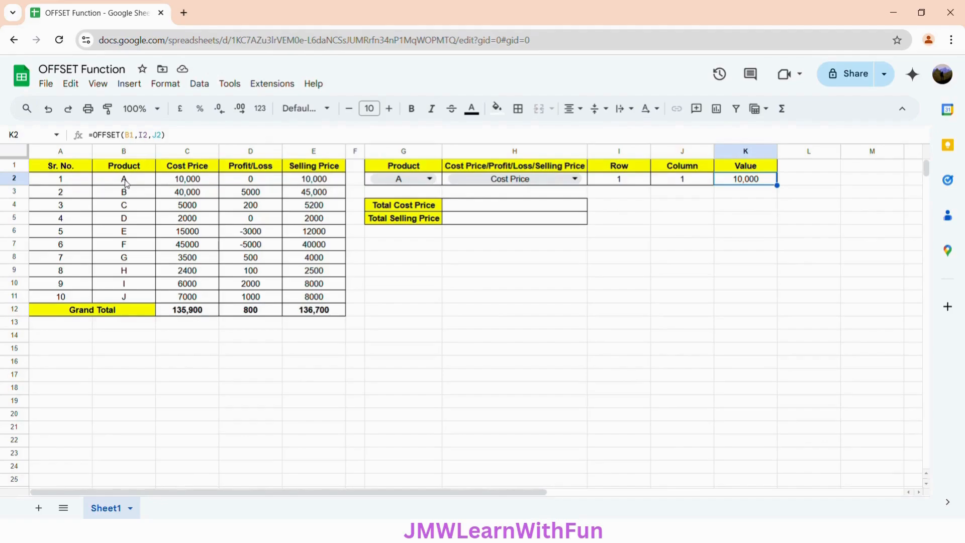
Test the OFFSET formula for product A by switching H2 to Profit/Loss and to Selling Price
{"action": "left_click", "coordinate": [526, 179]}
{"action": "left_click", "coordinate": [494, 216]}
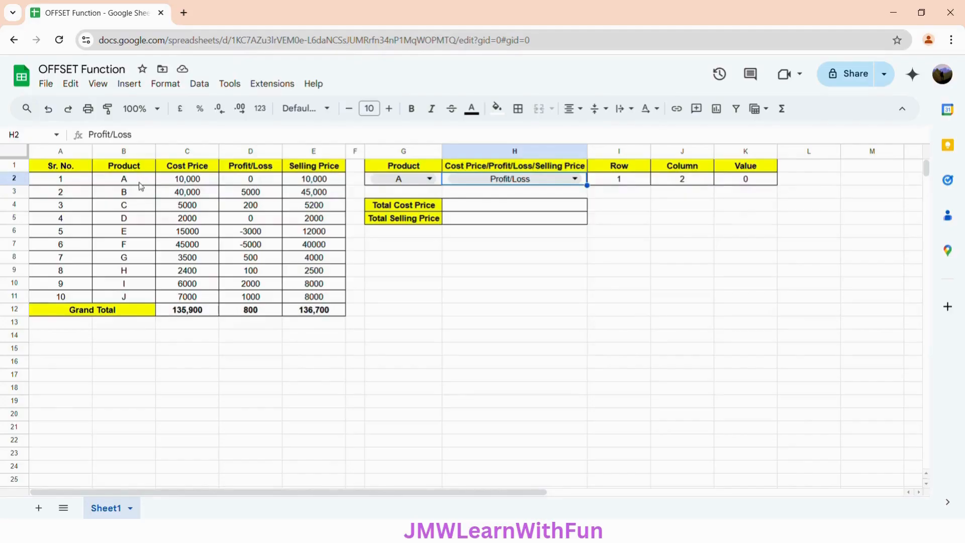
{"action": "left_click", "coordinate": [489, 180]}
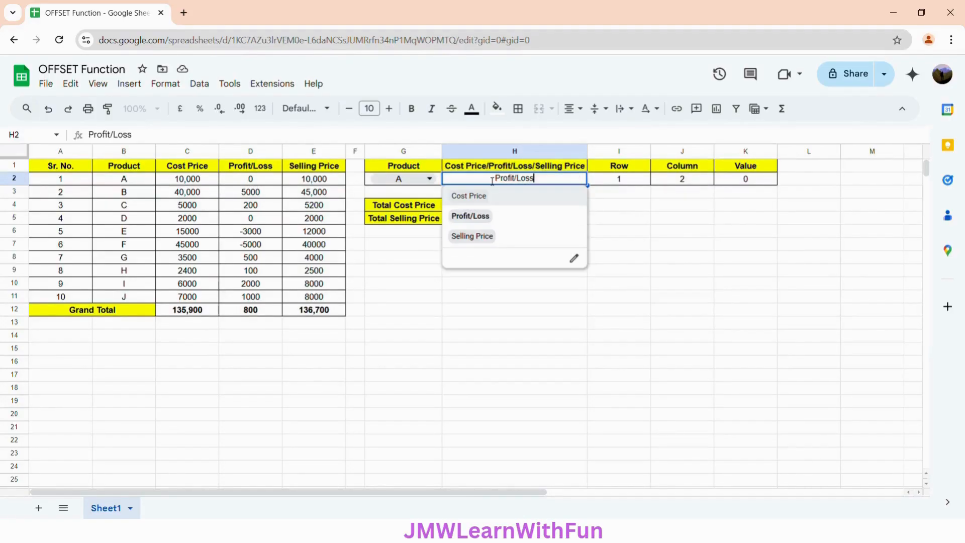
{"action": "left_click", "coordinate": [483, 236]}
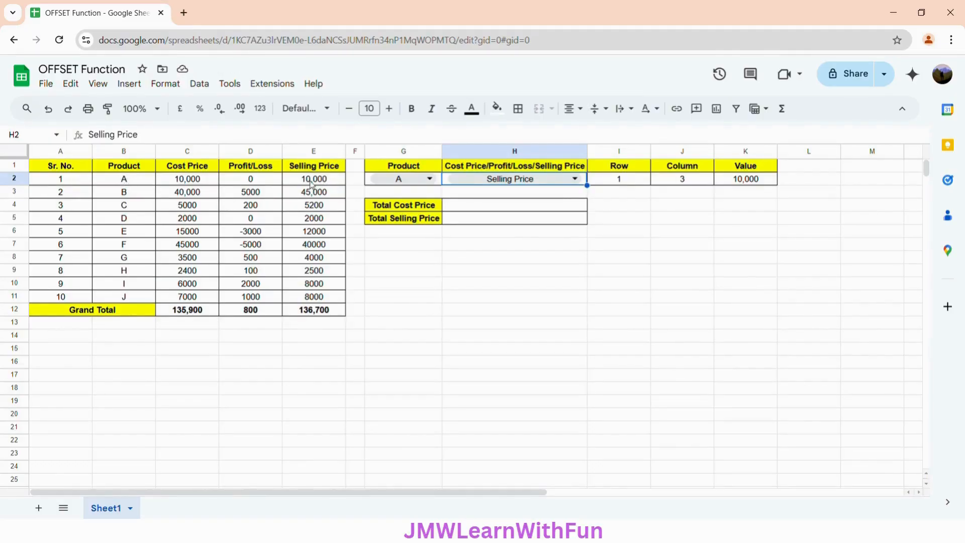
Choose product J in G2 and check its OFFSET value with H2 set to Cost Price, Profit/Loss and finally Selling Price
{"action": "double_click", "coordinate": [402, 179]}
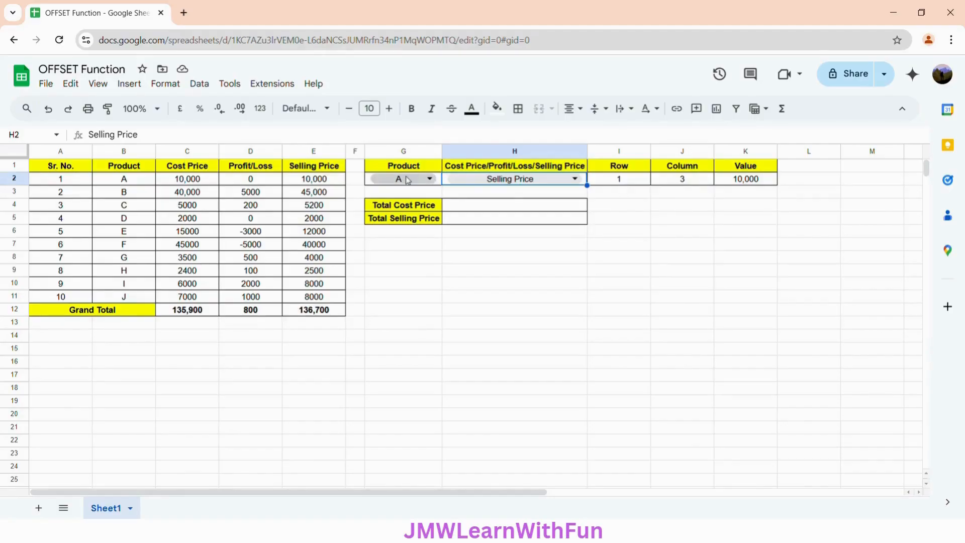
{"action": "left_click", "coordinate": [400, 382]}
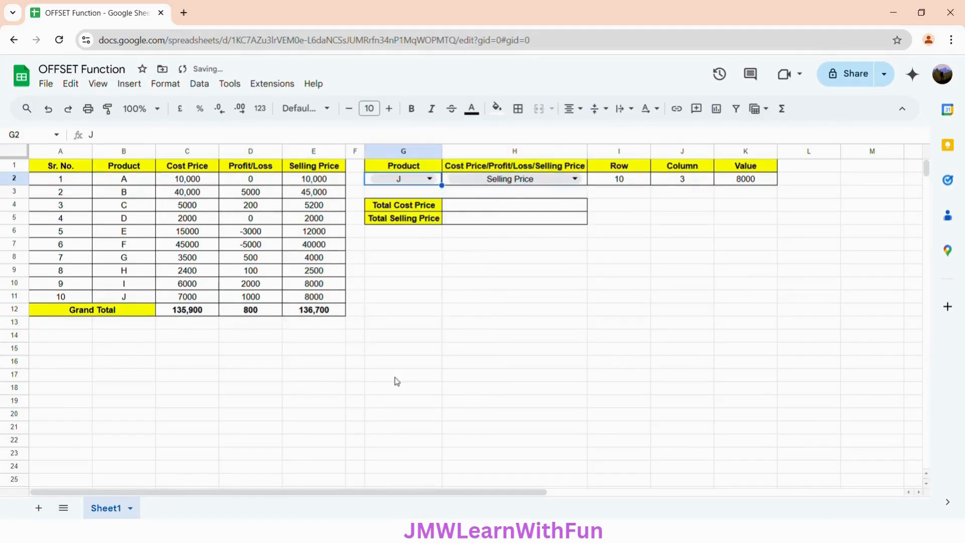
{"action": "double_click", "coordinate": [535, 180]}
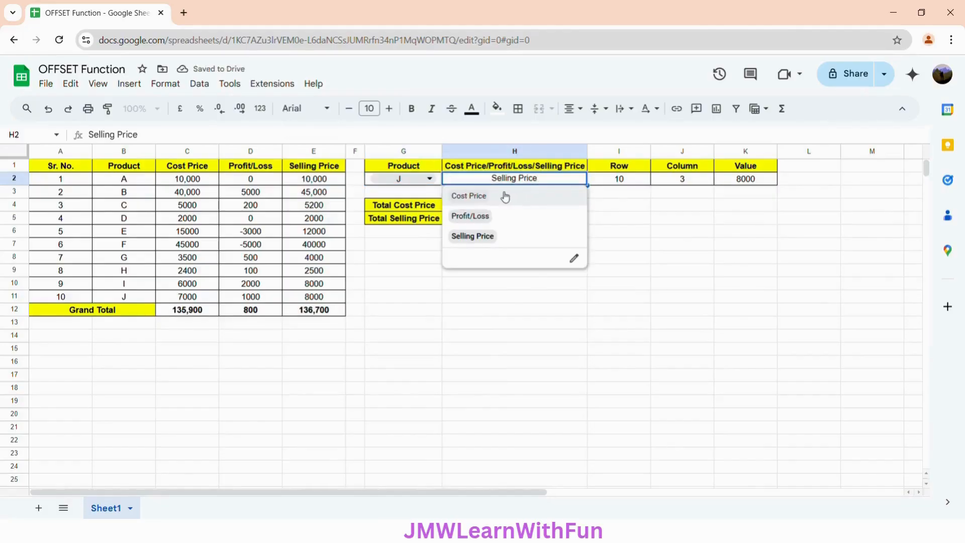
{"action": "left_click", "coordinate": [502, 196]}
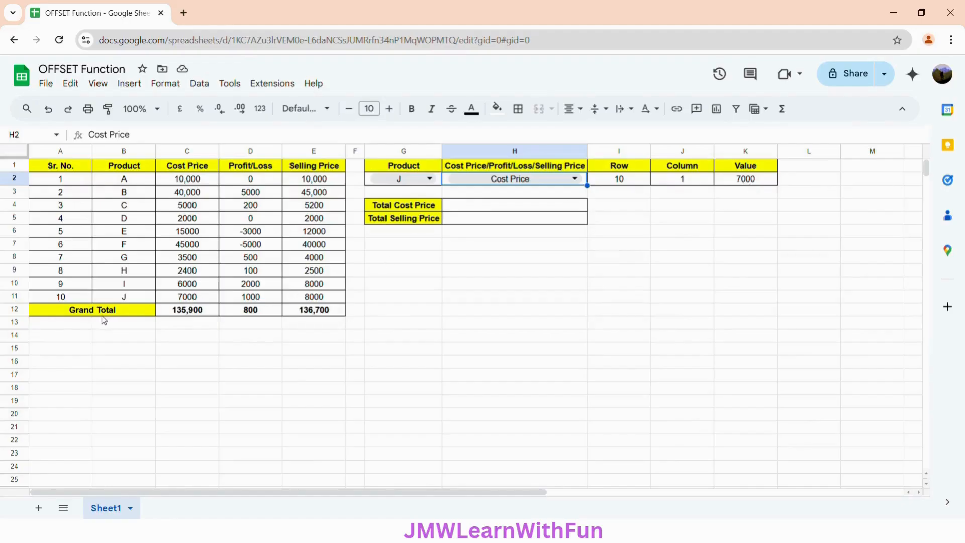
{"action": "left_click", "coordinate": [536, 182]}
{"action": "left_click", "coordinate": [516, 214]}
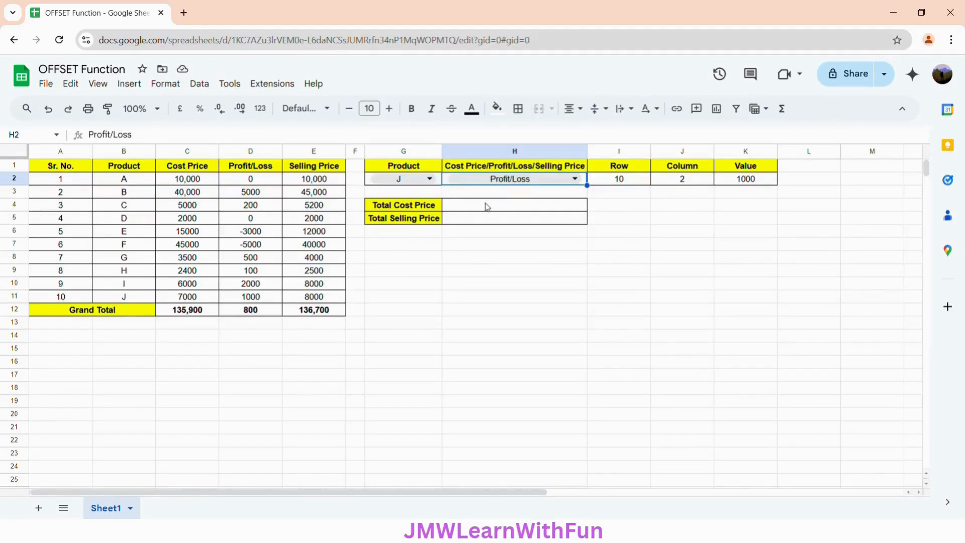
{"action": "left_click", "coordinate": [485, 180]}
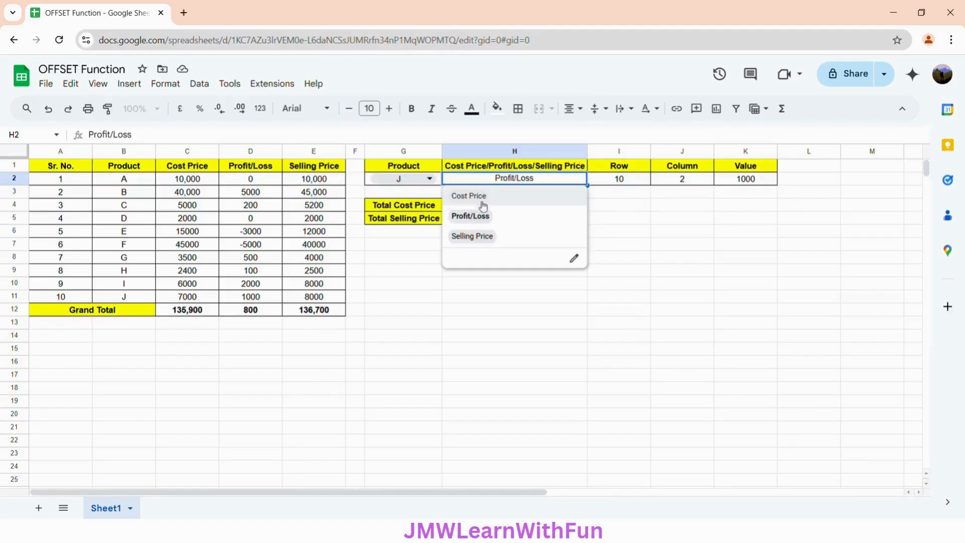
{"action": "left_click", "coordinate": [479, 237]}
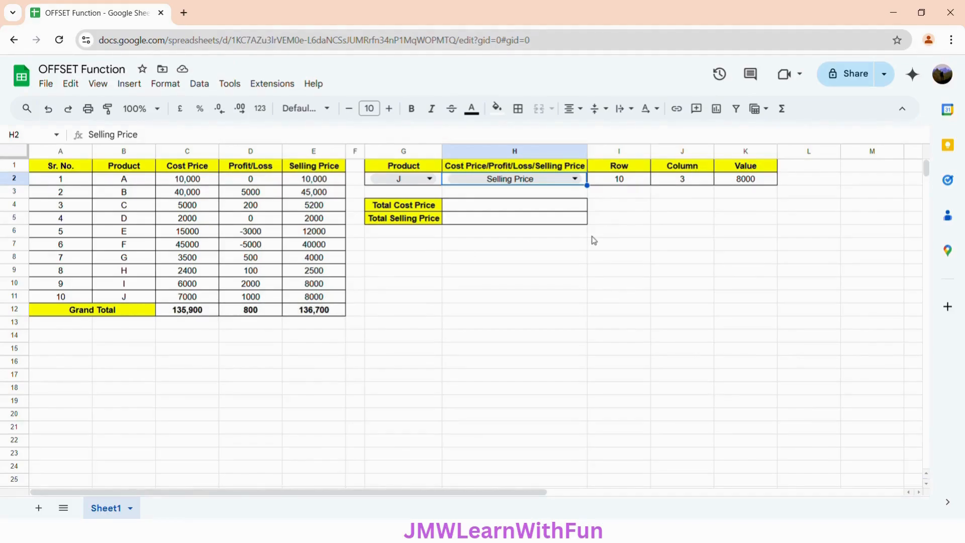
Enter =OFFSET(B1,1,1,10,2) in H8 to try returning the ten rows of Cost Price and Profit/Loss as a range
{"action": "left_click", "coordinate": [458, 208]}
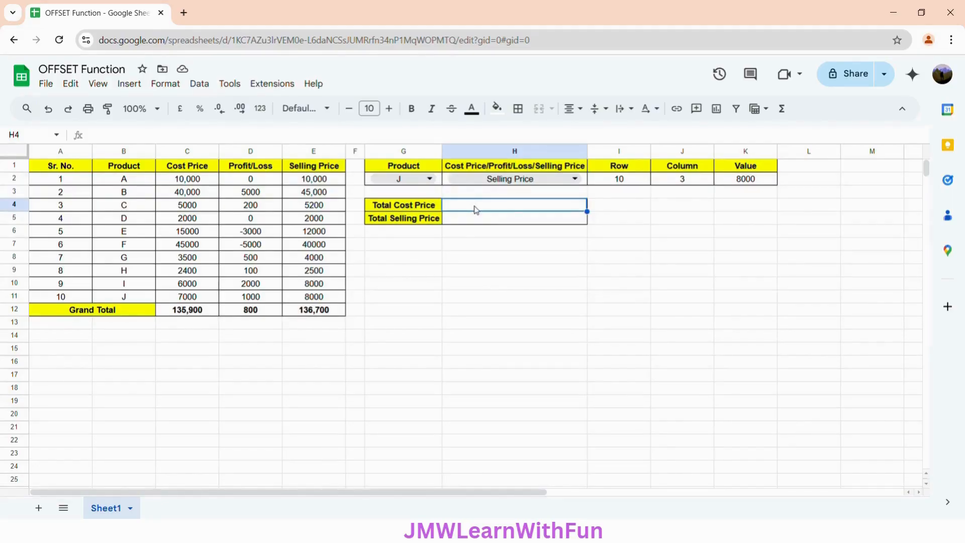
{"action": "left_click", "coordinate": [460, 261]}
{"action": "type", "text": "=O"}
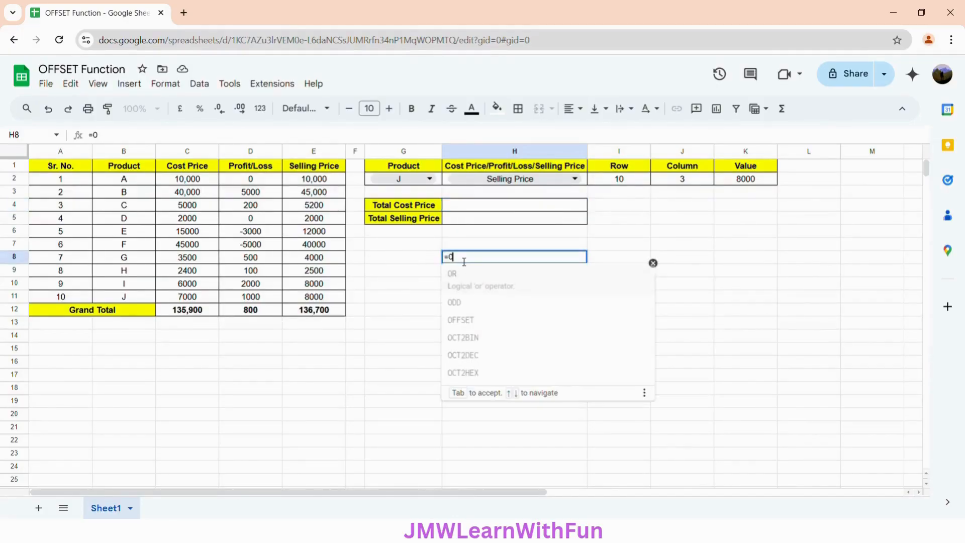
{"action": "type", "text": "FFSET"}
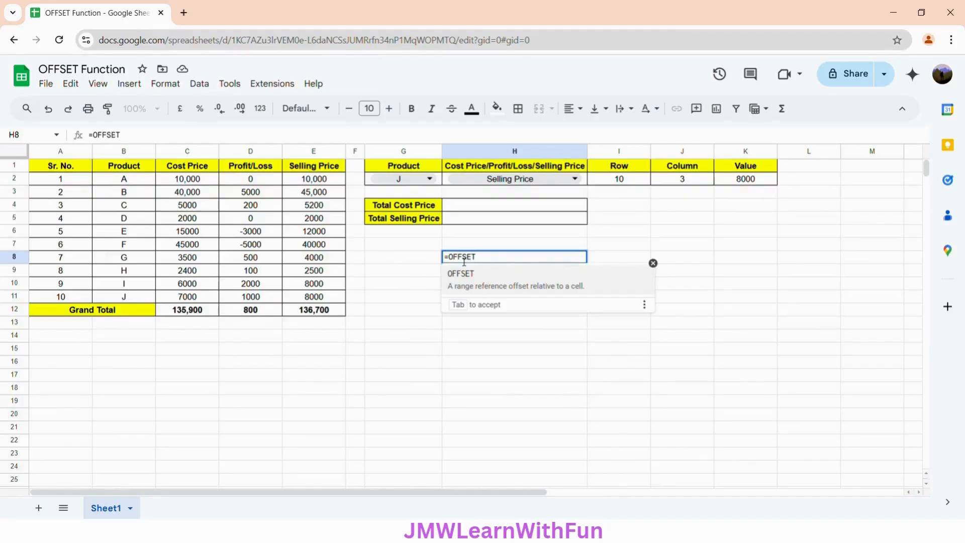
{"action": "type", "text": "("}
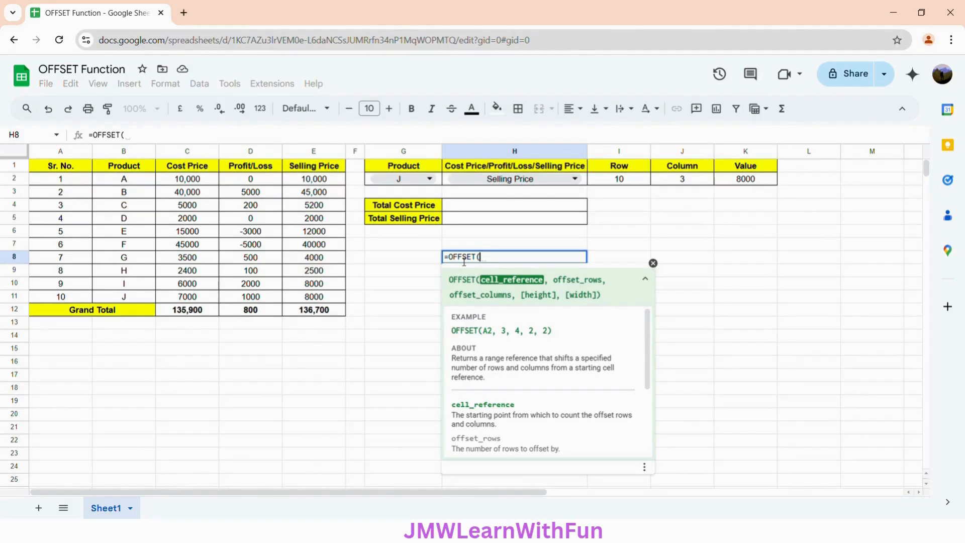
{"action": "type", "text": "B1"}
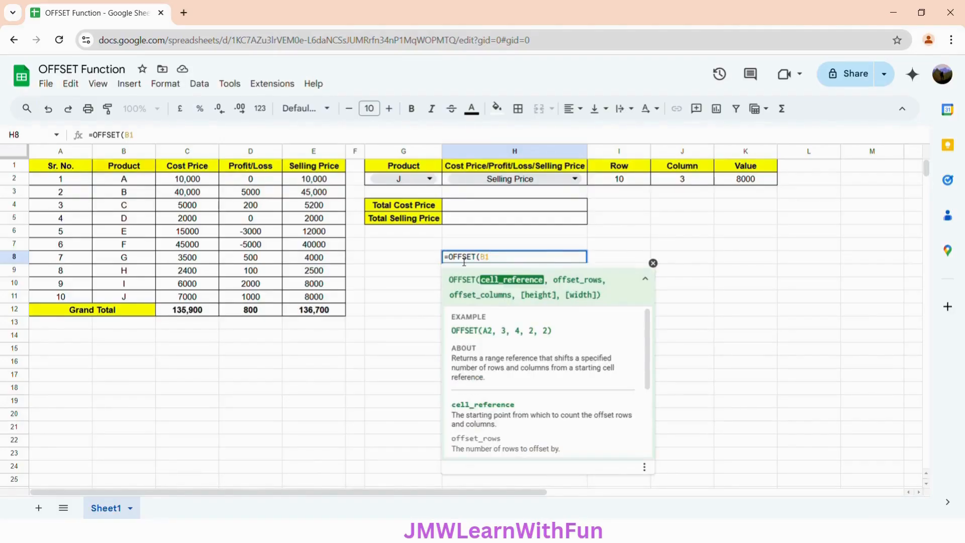
{"action": "type", "text": ",10"}
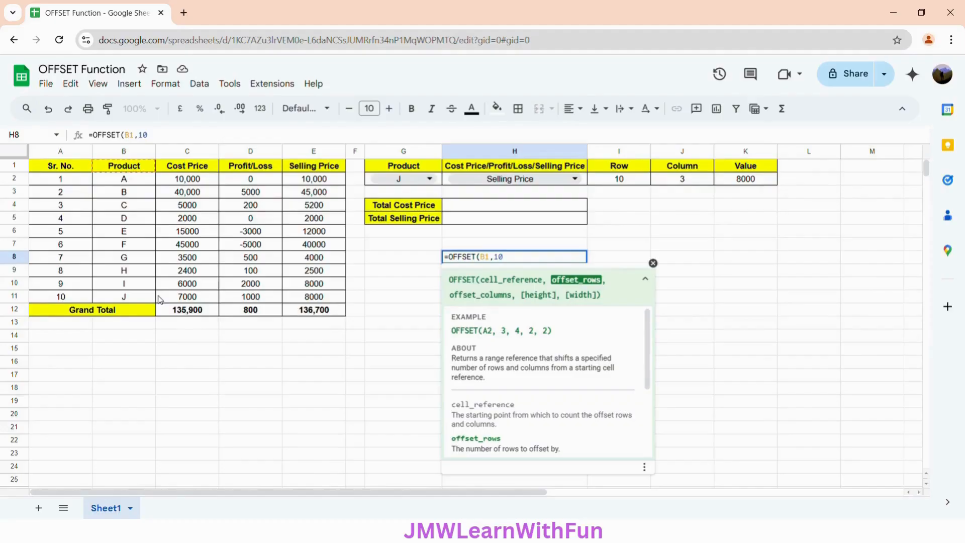
{"action": "type", "text": ","}
{"action": "key", "text": "BackSpace"}
{"action": "key", "text": "BackSpace"}
{"action": "type", "text": ",1,1,"}
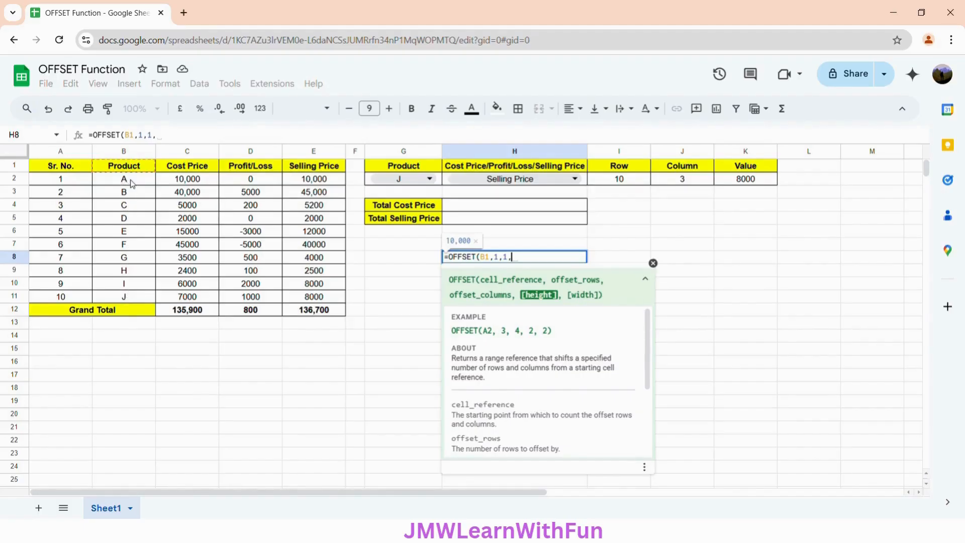
{"action": "type", "text": "10"}
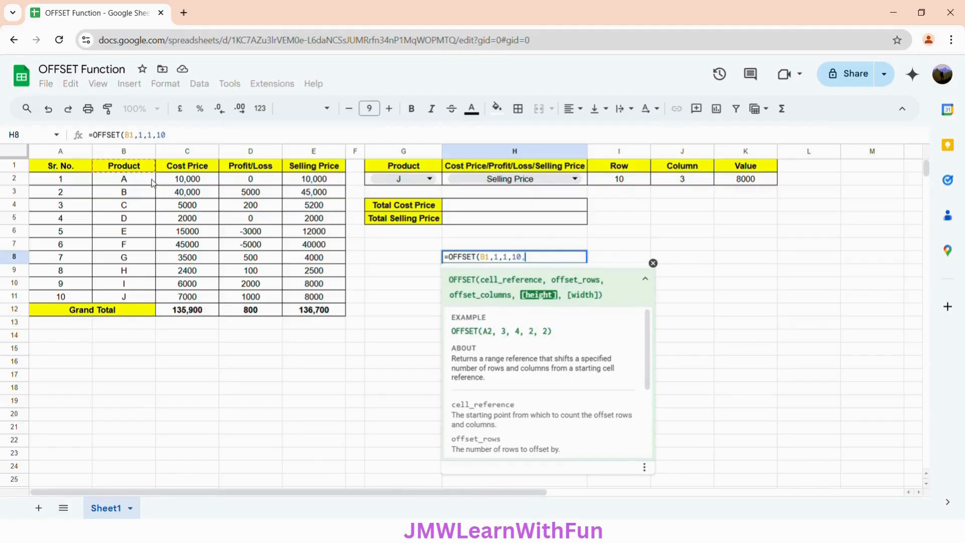
{"action": "type", "text": ","}
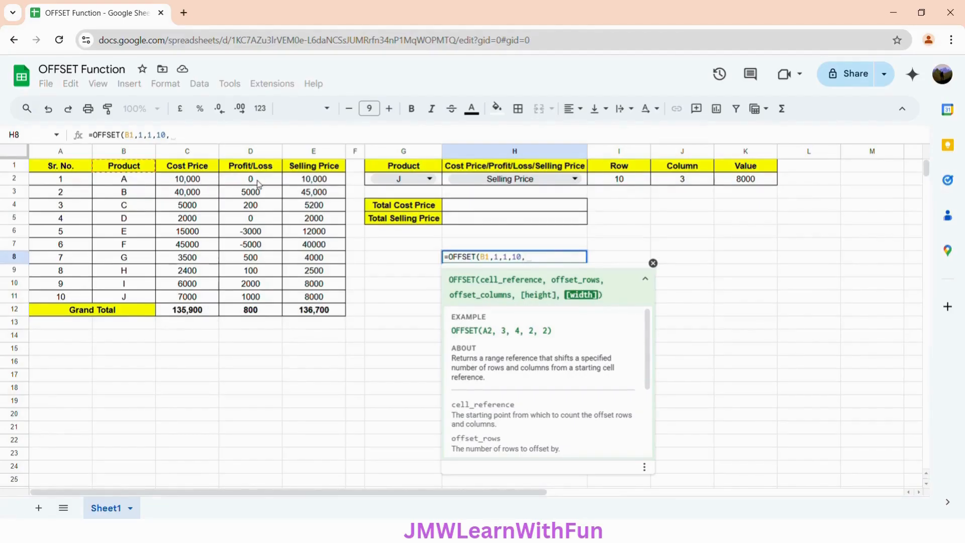
{"action": "type", "text": "2"}
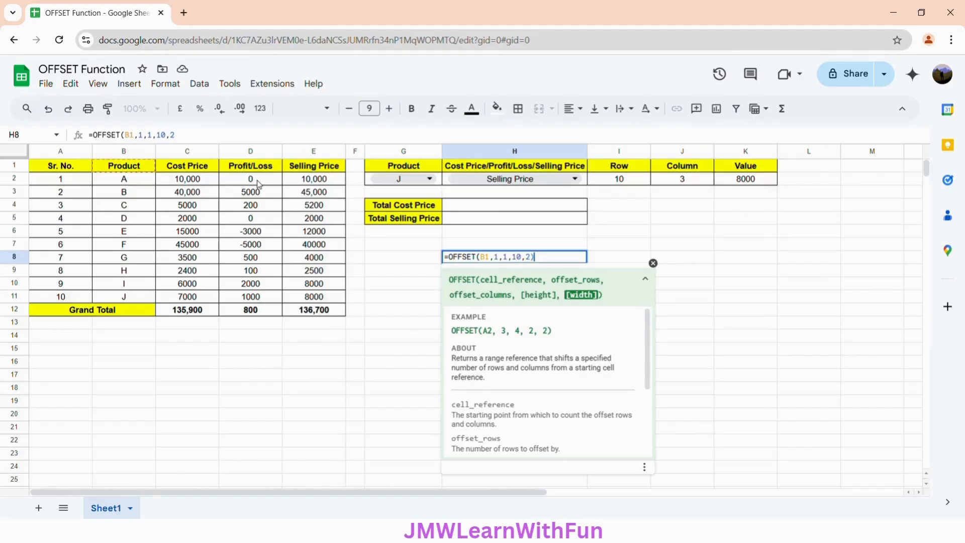
{"action": "type", "text": ")"}
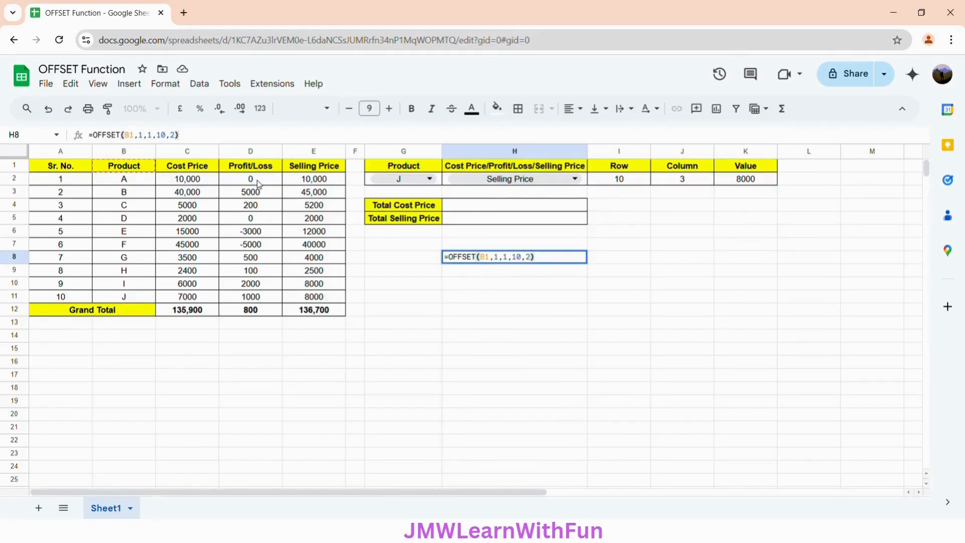
{"action": "key", "text": "Return"}
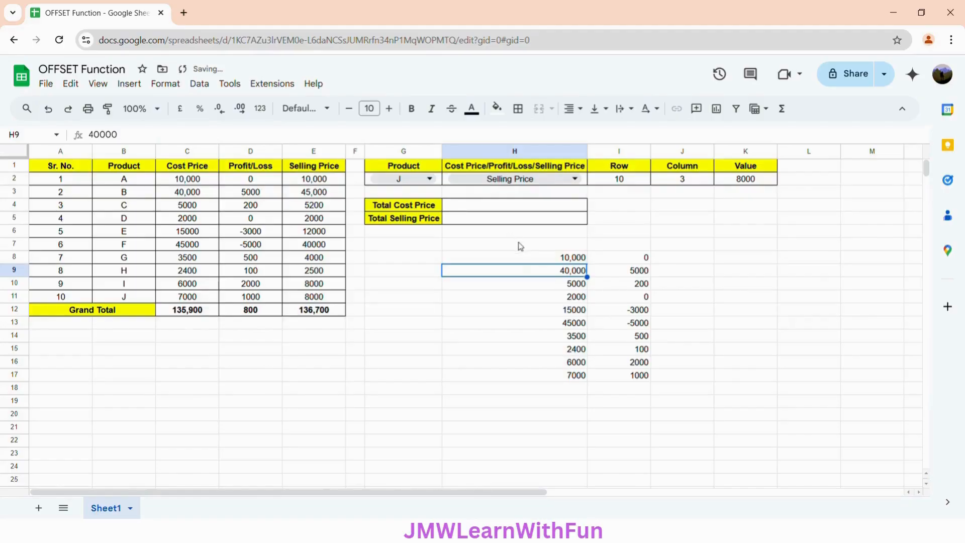
Change the width argument of the OFFSET formula in H8 to 1 to return only the Cost Price column
{"action": "left_click", "coordinate": [515, 261]}
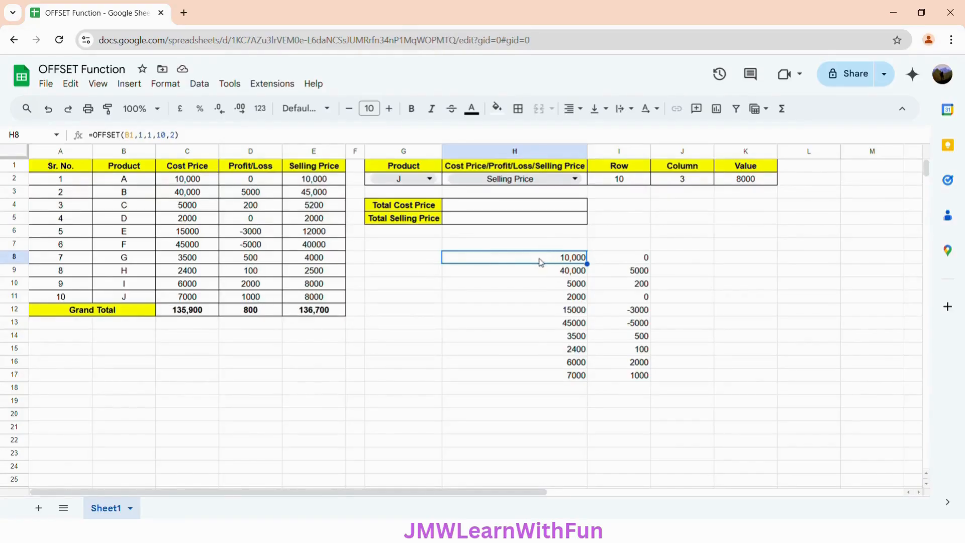
{"action": "left_click", "coordinate": [179, 141]}
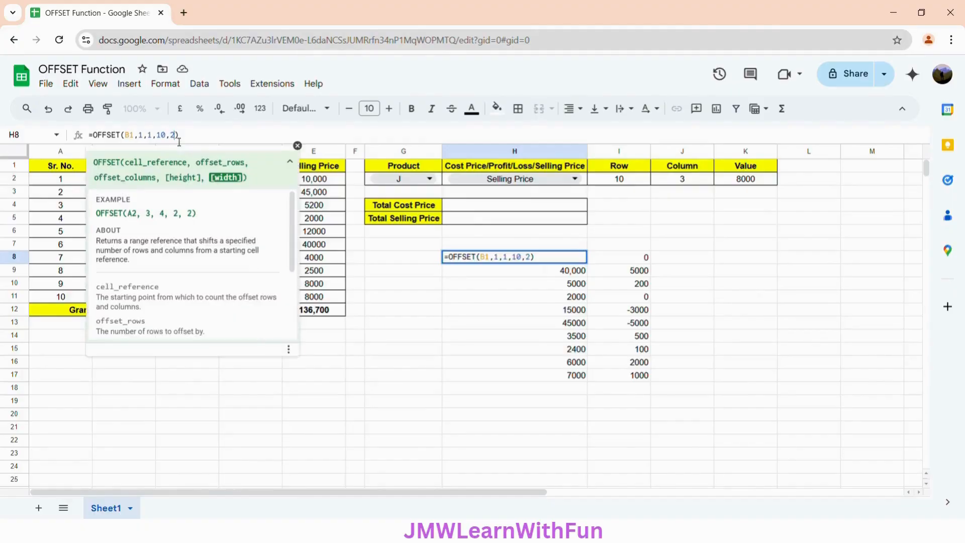
{"action": "key", "text": "BackSpace"}
{"action": "type", "text": "1"}
{"action": "key", "text": "Return"}
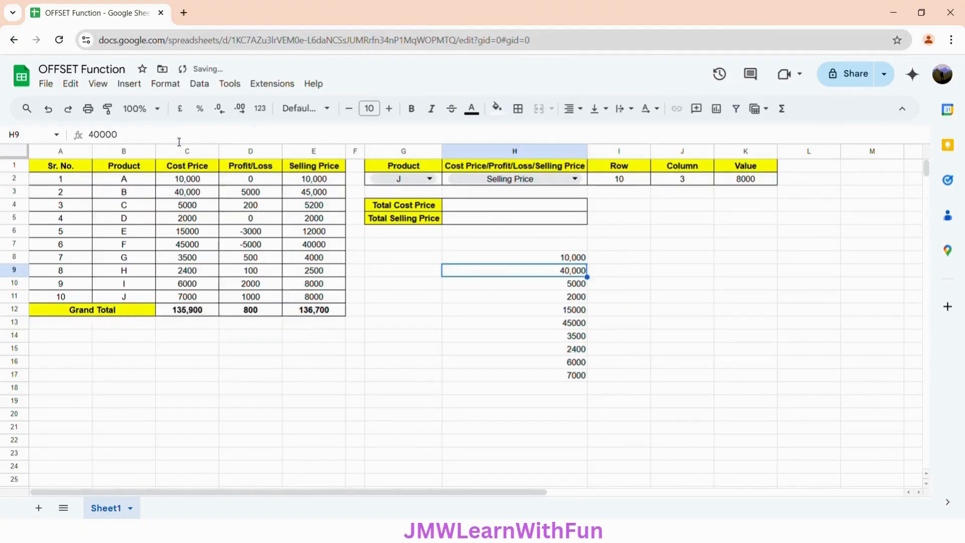
Set the OFFSET formula's width argument in H8 back to 2, and delete this test formula from the cell
{"action": "left_click", "coordinate": [520, 257]}
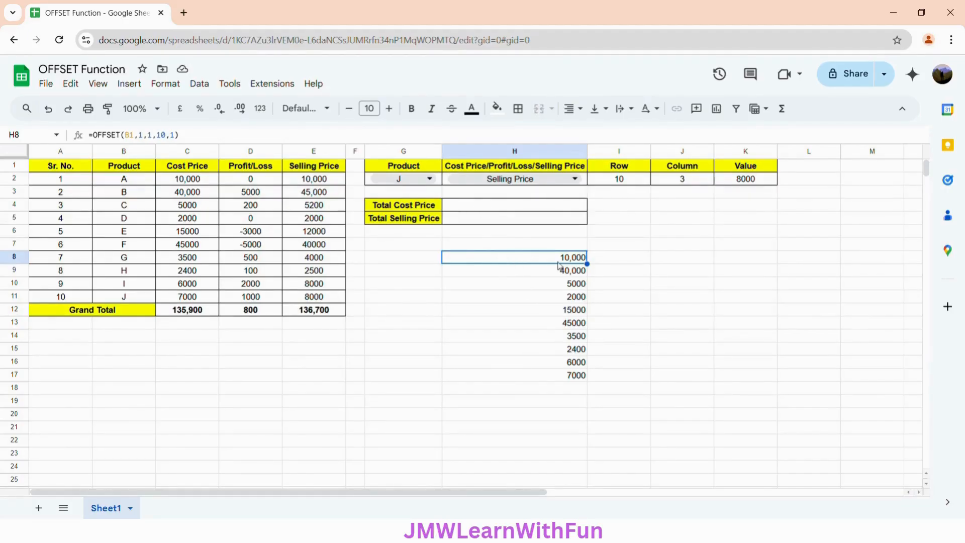
{"action": "left_click", "coordinate": [179, 140]}
{"action": "key", "text": "BackSpace"}
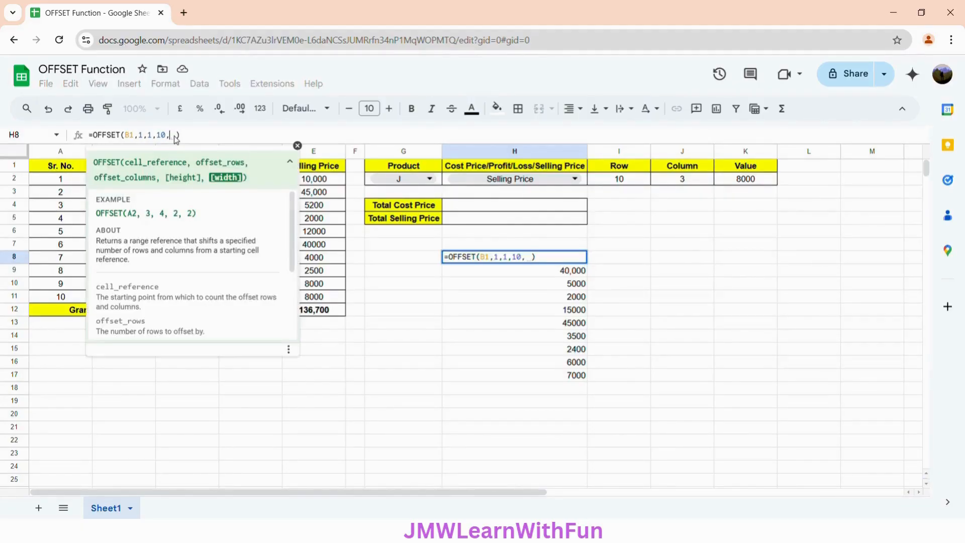
{"action": "type", "text": "2"}
{"action": "key", "text": "Return"}
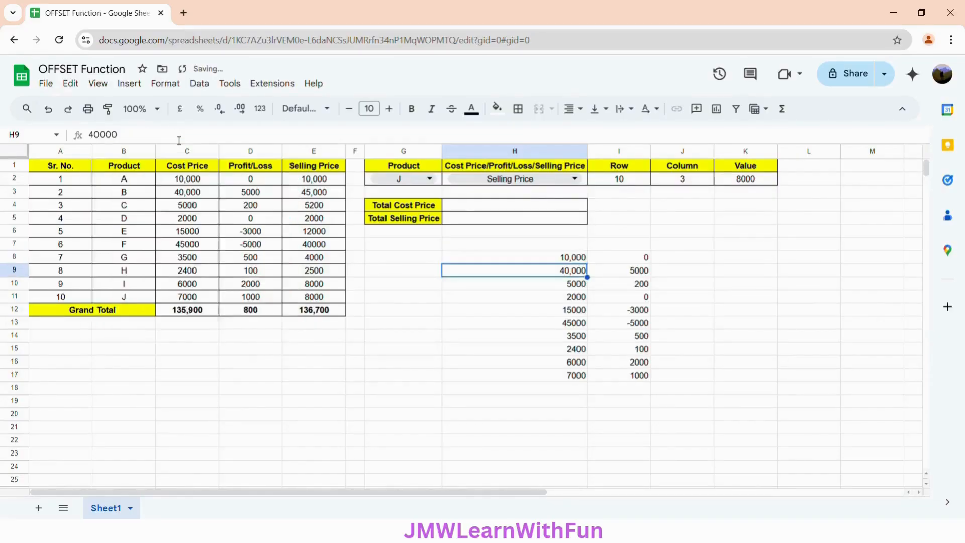
{"action": "left_click", "coordinate": [541, 262]}
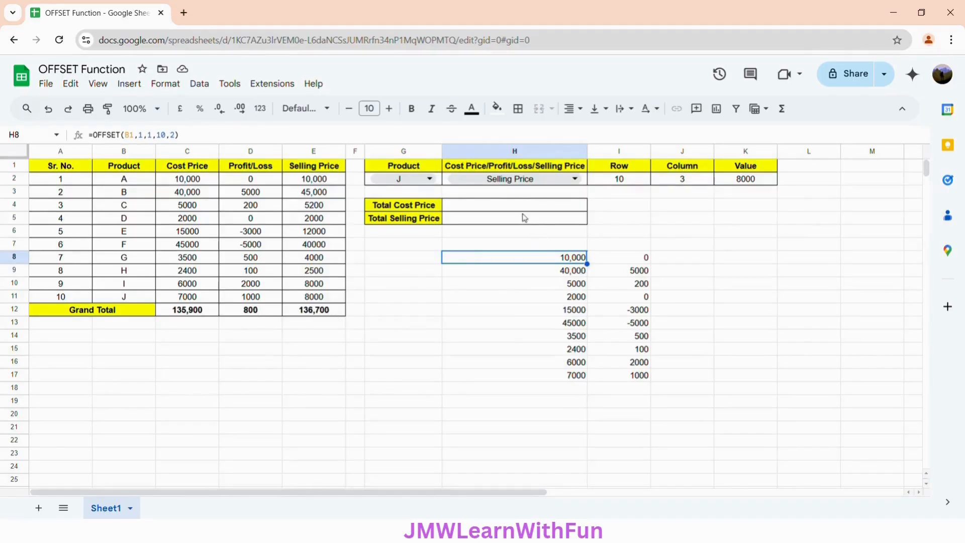
{"action": "key", "text": "Delete"}
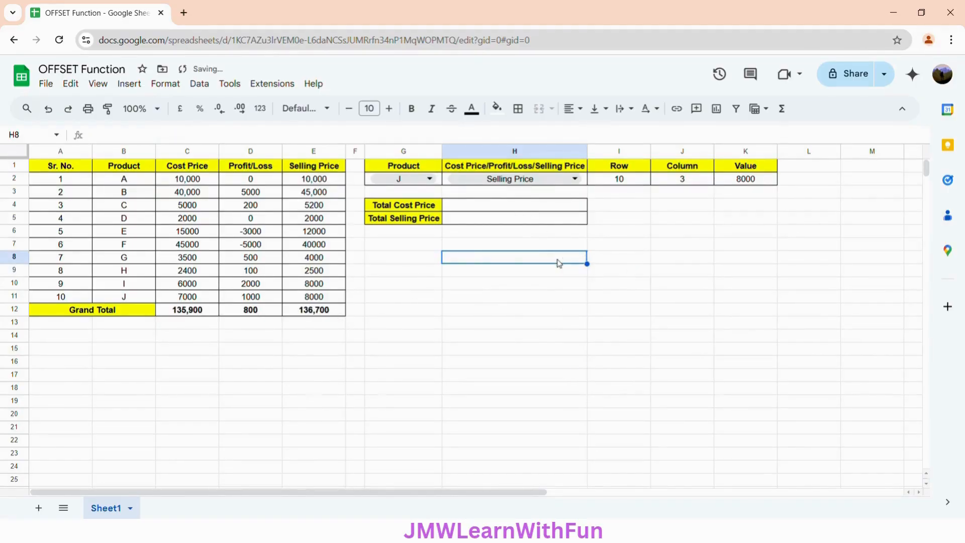
Enter =SUM(OFFSET(B1,1,1,10,1)) in H4 for the total cost price, and decline the suggested auto-fill for H5
{"action": "left_click", "coordinate": [502, 209]}
{"action": "type", "text": "=O"}
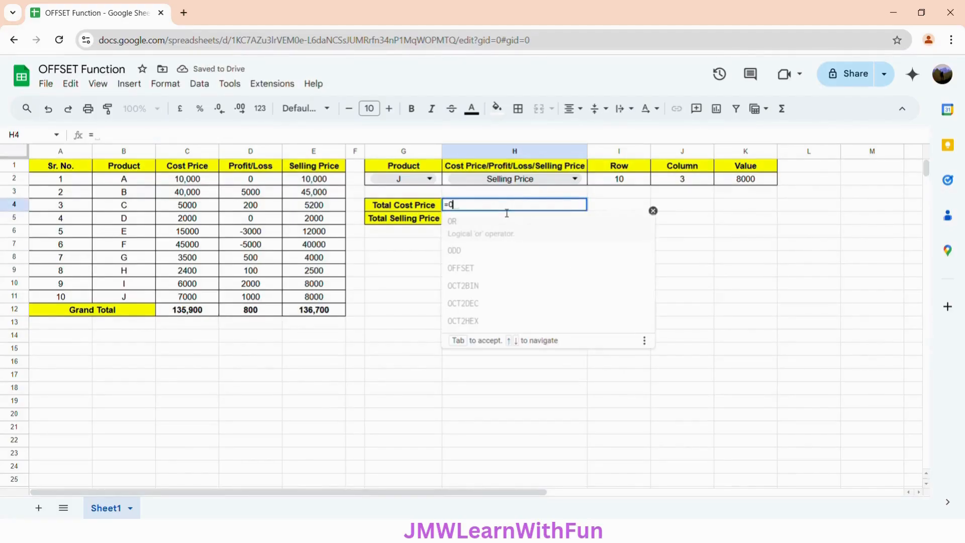
{"action": "key", "text": "BackSpace"}
{"action": "type", "text": "S"}
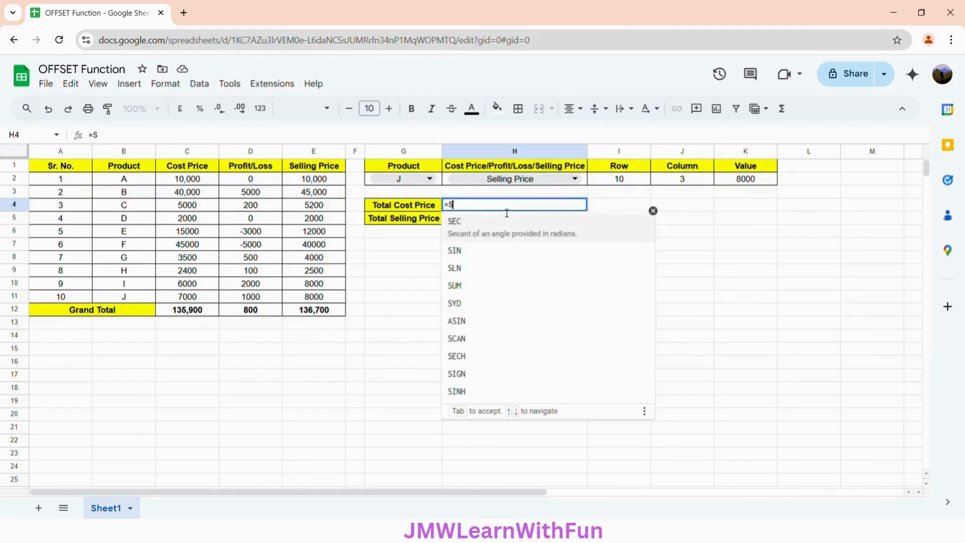
{"action": "type", "text": "UM(O"}
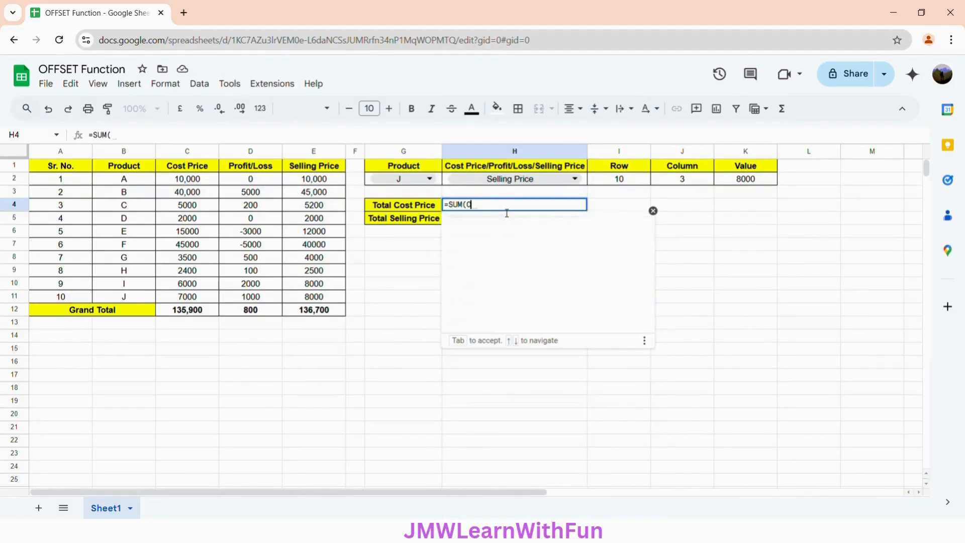
{"action": "type", "text": "FFSE"}
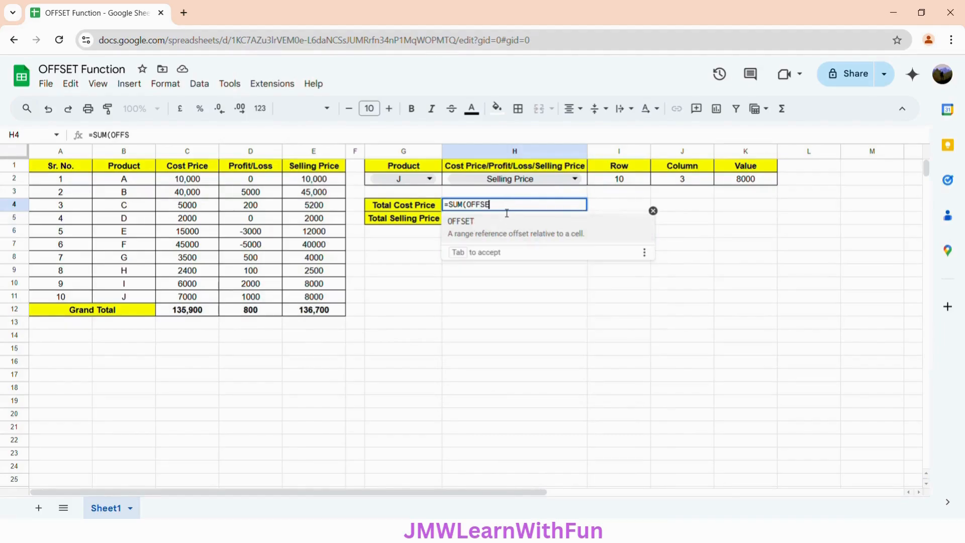
{"action": "type", "text": "T("}
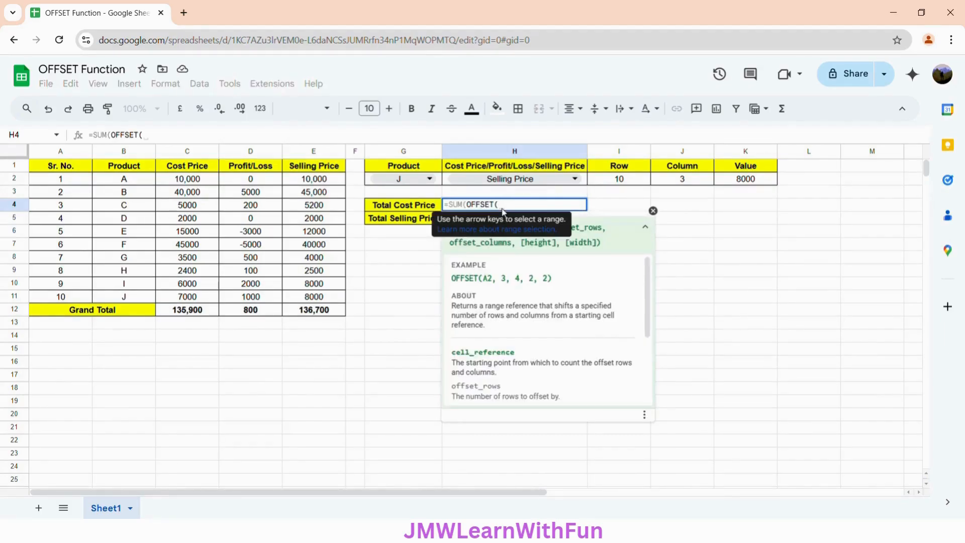
{"action": "type", "text": "B1"}
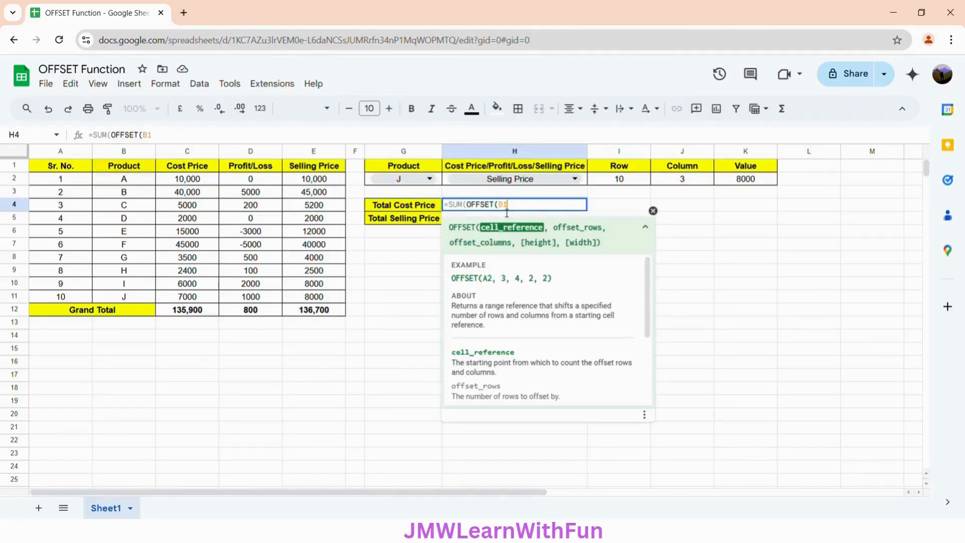
{"action": "type", "text": ",1"}
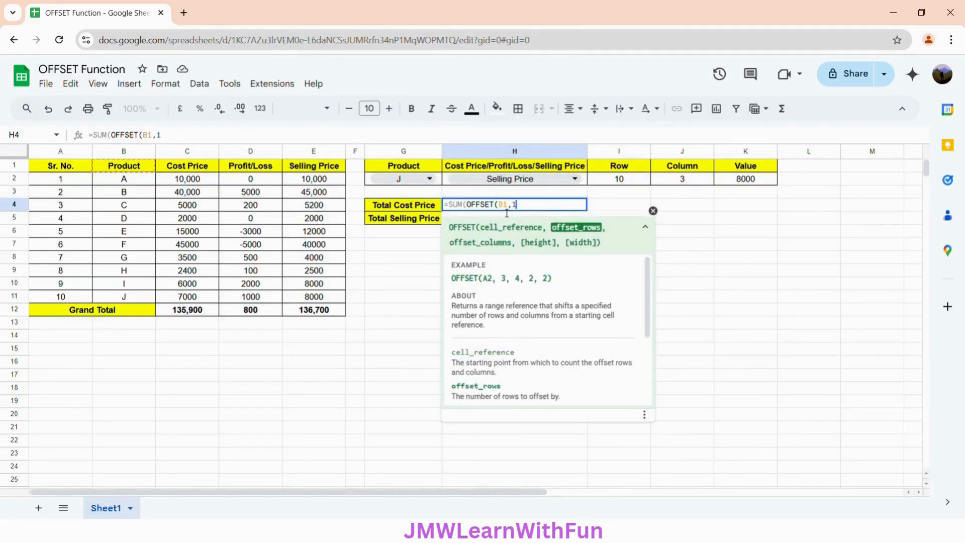
{"action": "type", "text": ",1"}
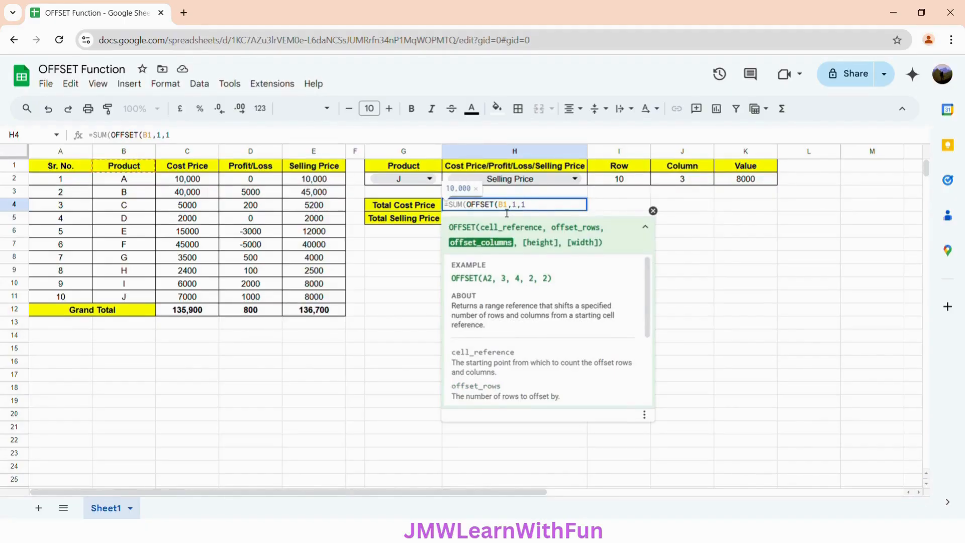
{"action": "type", "text": ",10"}
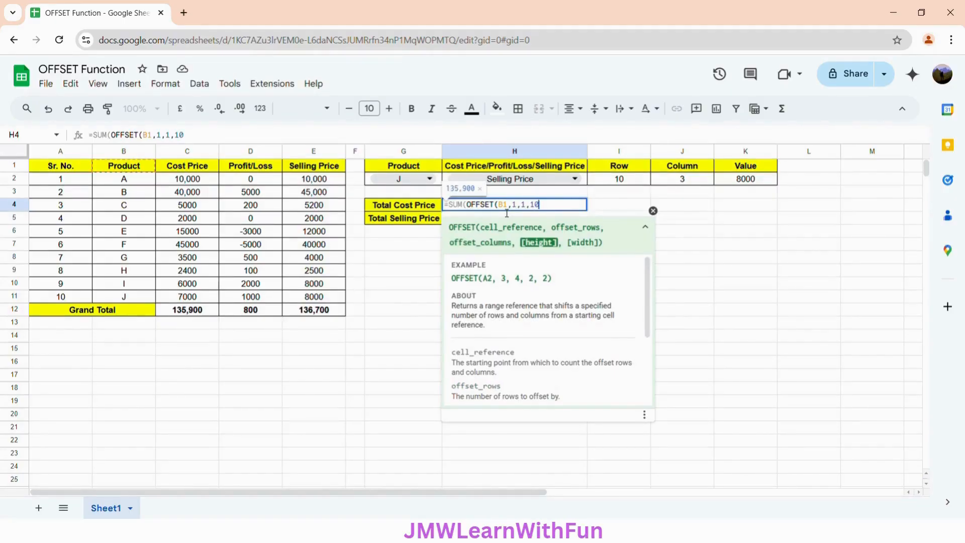
{"action": "type", "text": ","}
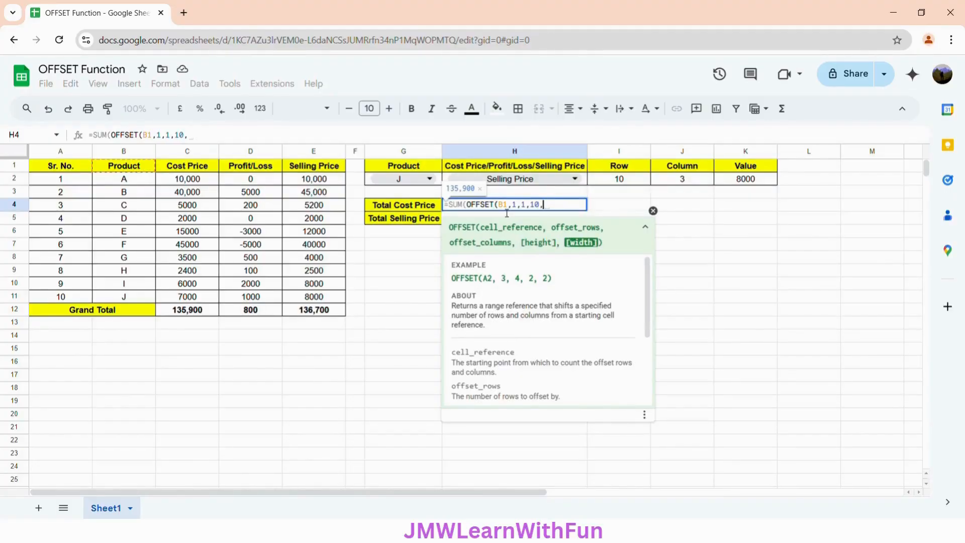
{"action": "type", "text": "1"}
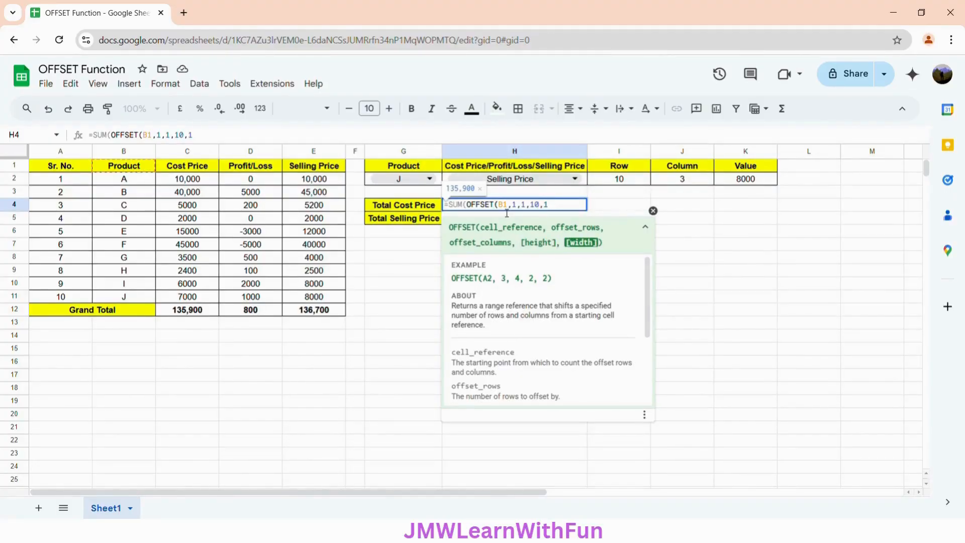
{"action": "type", "text": ")"}
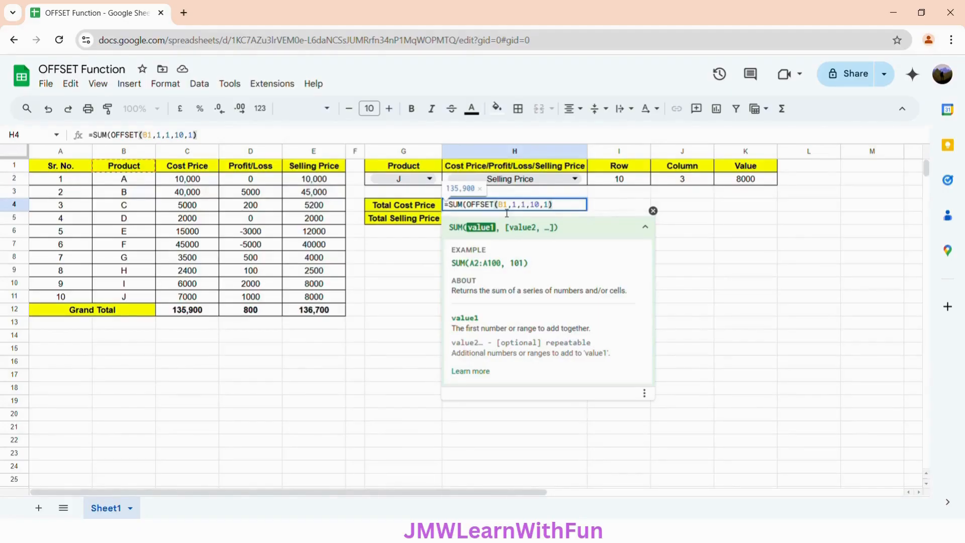
{"action": "type", "text": ")"}
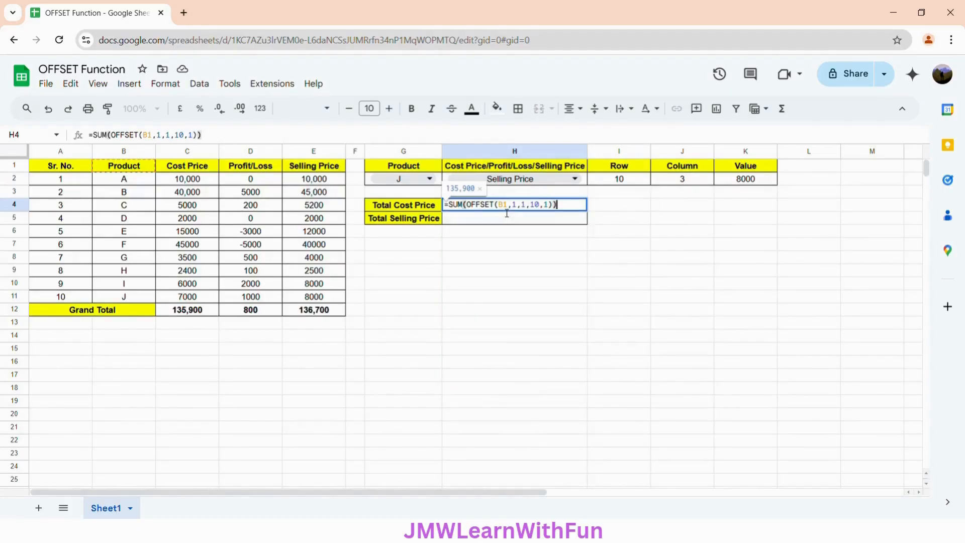
{"action": "key", "text": "Return"}
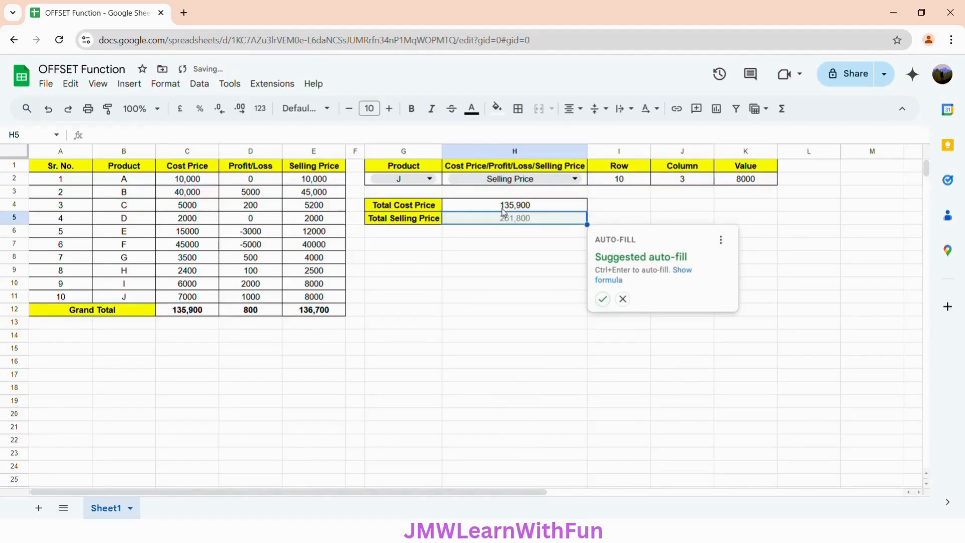
{"action": "left_click", "coordinate": [623, 299]}
{"action": "left_click", "coordinate": [543, 205]}
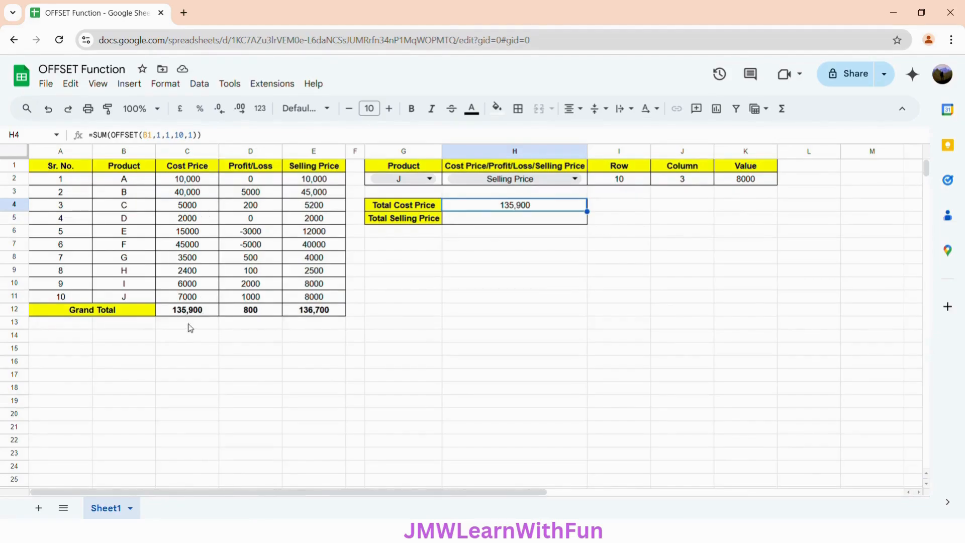
Copy the text SUM(OFFSET(B1,1,1,10,1)) from the Total Cost Price formula in H4, without its equals sign
{"action": "left_click", "coordinate": [473, 221]}
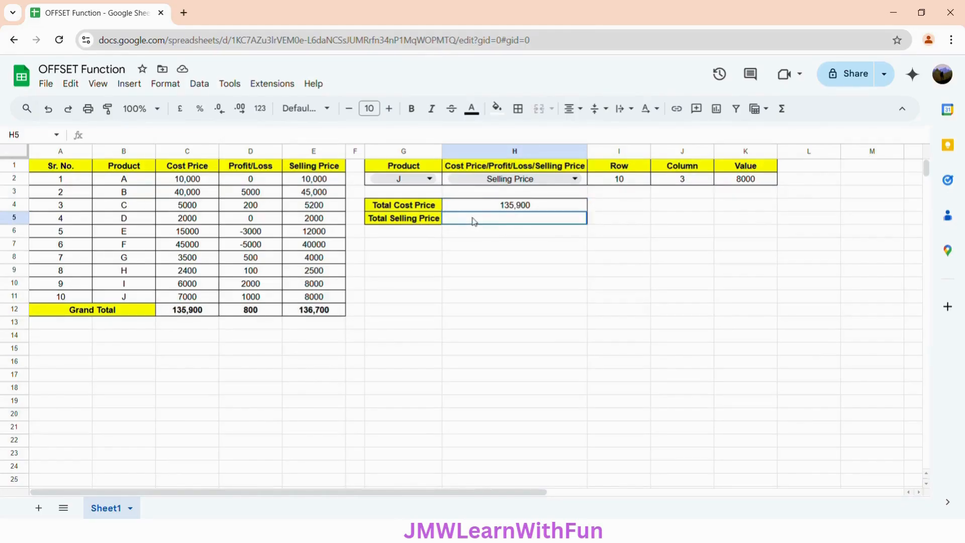
{"action": "left_click", "coordinate": [515, 207]}
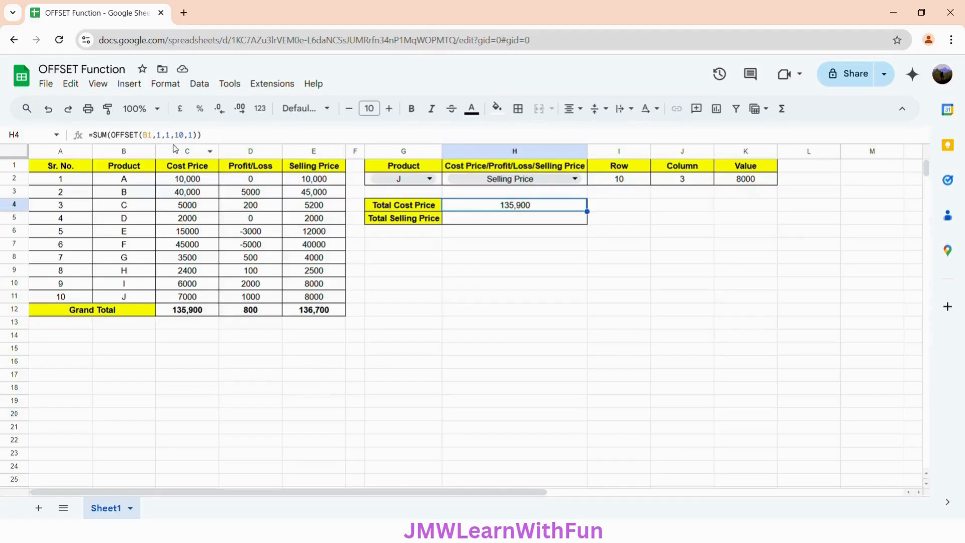
{"action": "left_click_drag", "start_coordinate": [227, 138], "coordinate": [96, 135]}
{"action": "key", "text": "ctrl+c"}
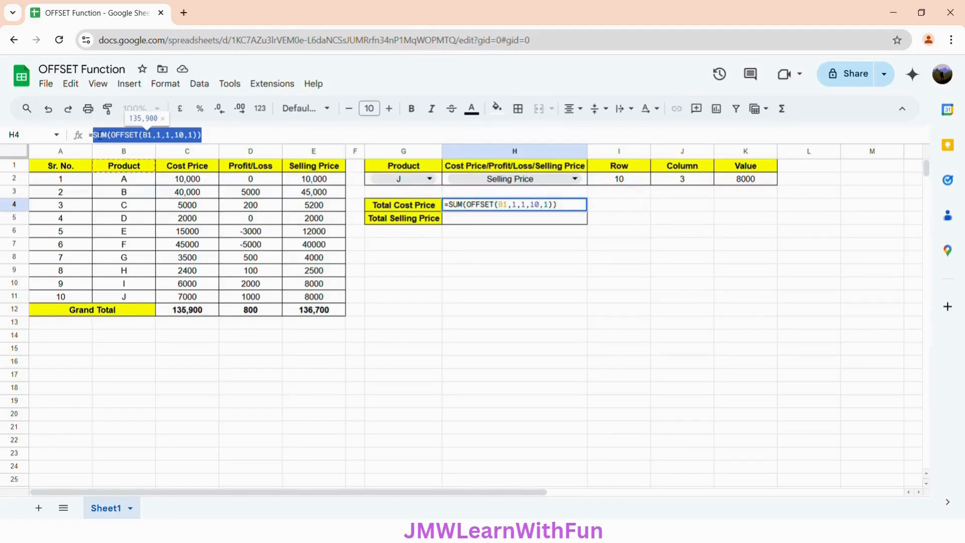
{"action": "left_click", "coordinate": [214, 133]}
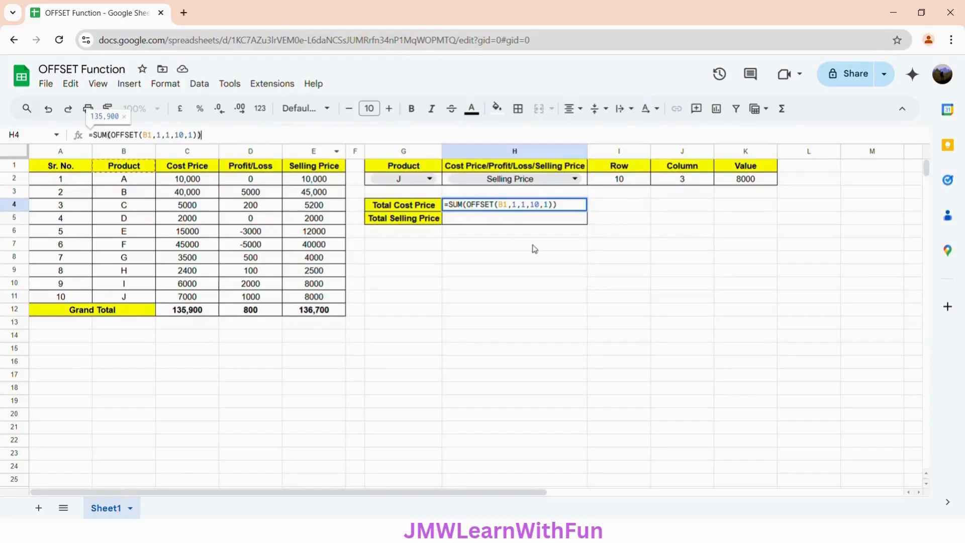
Paste the copied formula text into H5 and edit it to =SUM(OFFSET(B1,1,1,10,2)) for the total selling price
{"action": "left_click", "coordinate": [510, 221]}
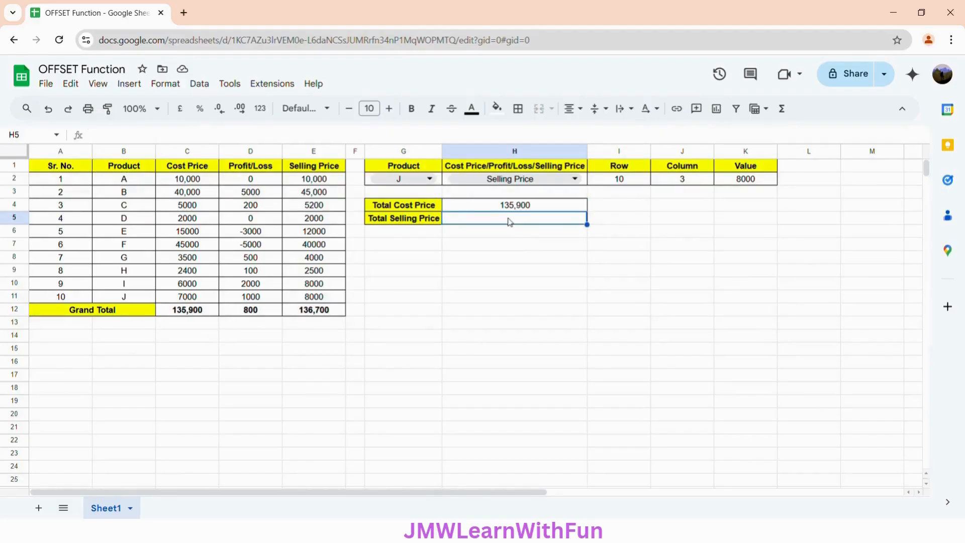
{"action": "left_click", "coordinate": [187, 139]}
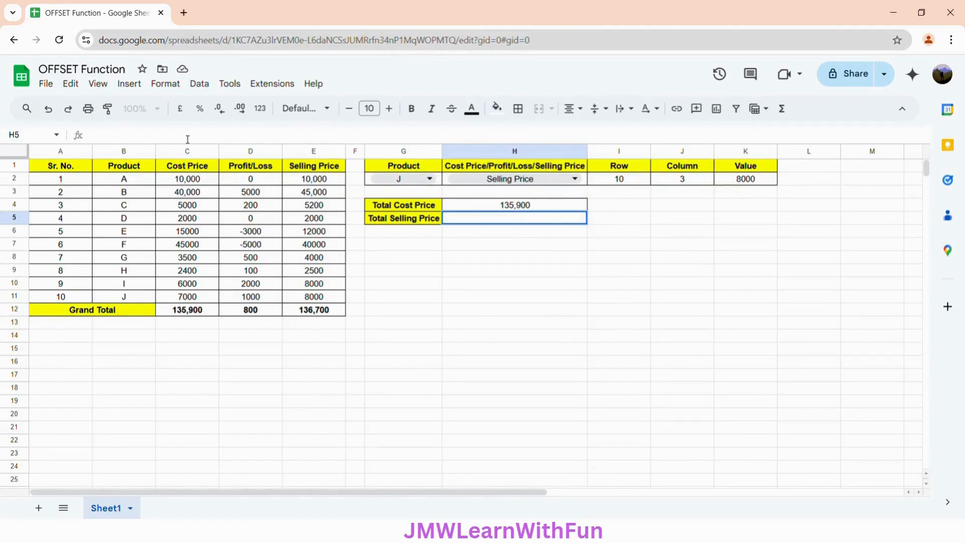
{"action": "key", "text": "ctrl+v"}
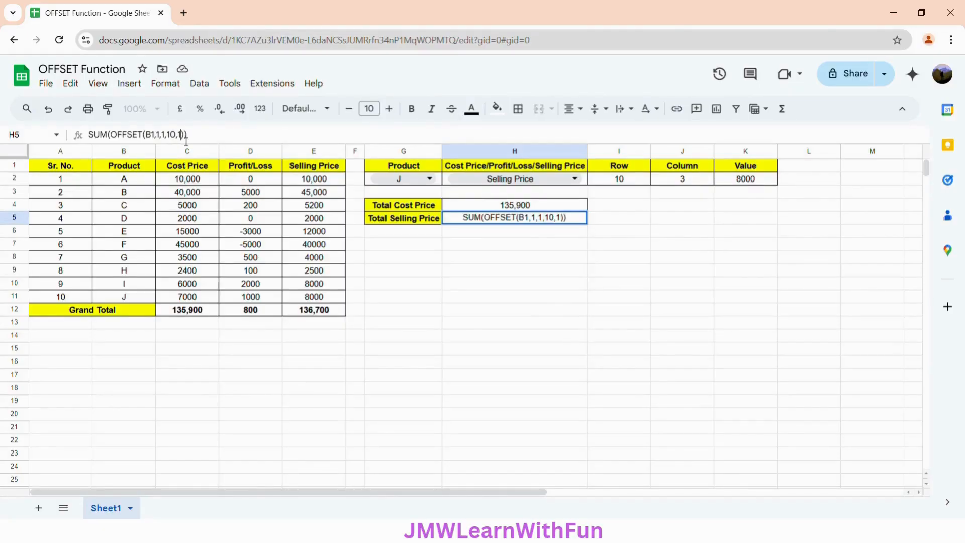
{"action": "type", "text": "2"}
{"action": "left_click", "coordinate": [94, 140]}
{"action": "type", "text": "="}
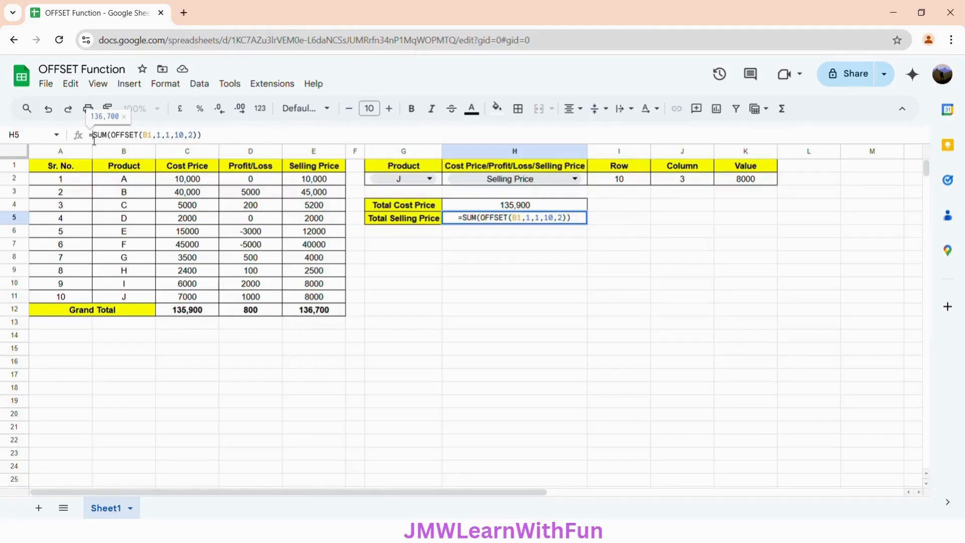
{"action": "key", "text": "Return"}
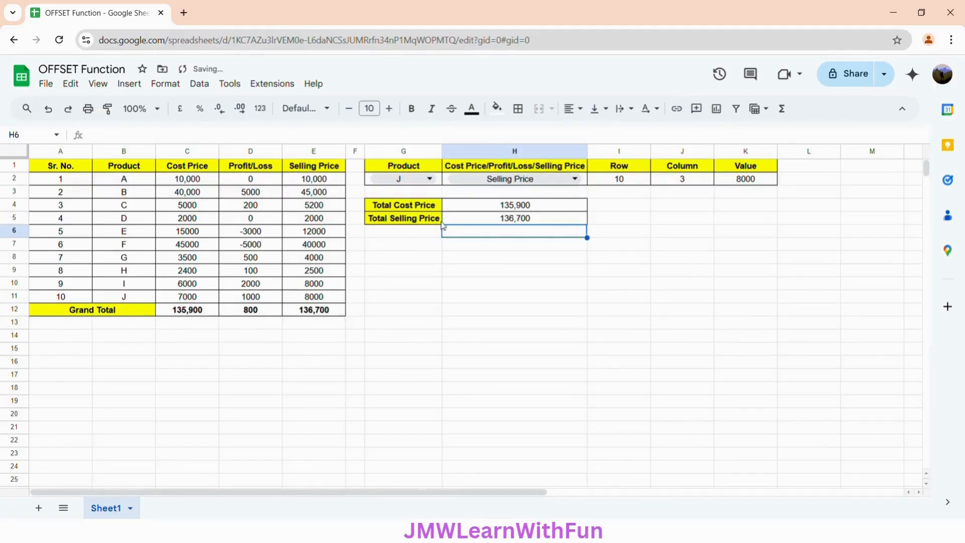
Review the OFFSET formula in K2 and the SUM with OFFSET formulas in H4 and H5
{"action": "left_click", "coordinate": [494, 220]}
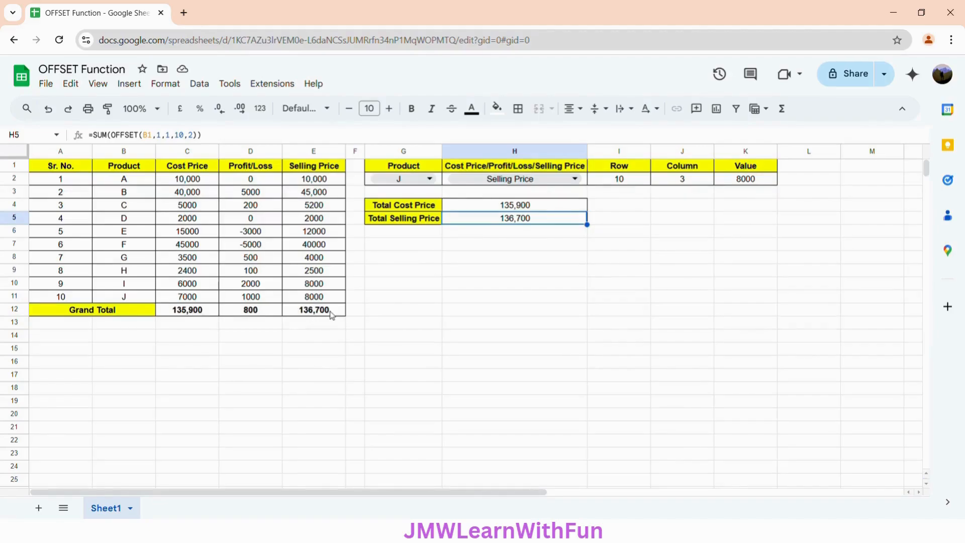
{"action": "left_click", "coordinate": [740, 182]}
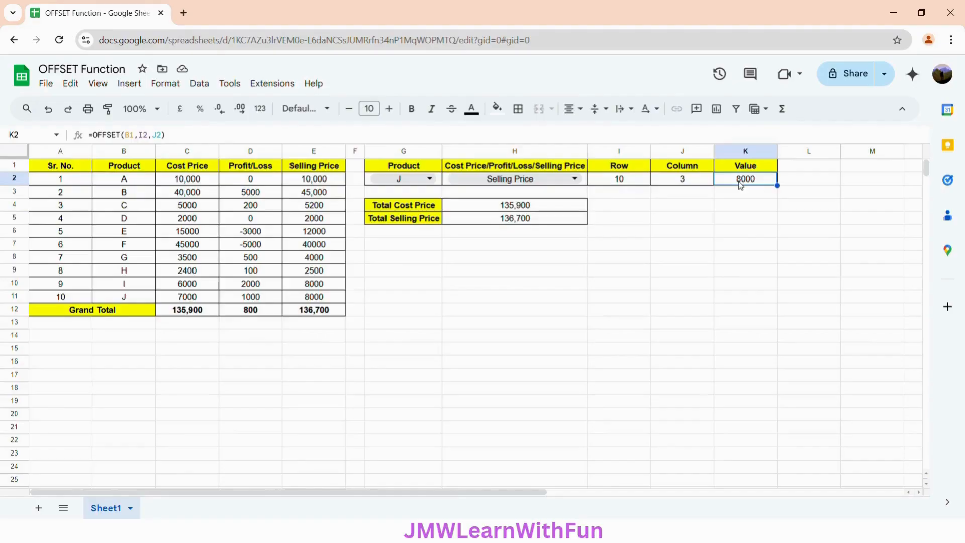
{"action": "left_click", "coordinate": [516, 210]}
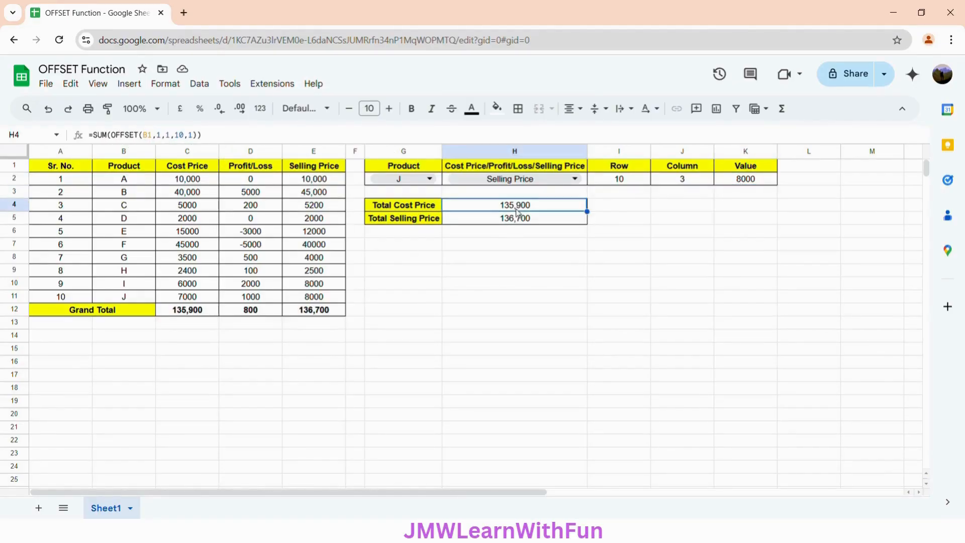
{"action": "left_click", "coordinate": [486, 221]}
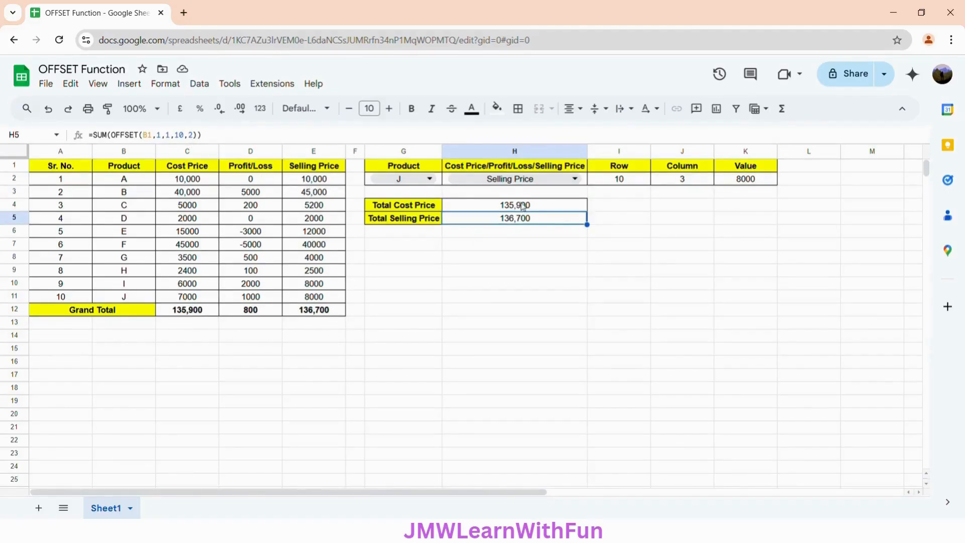